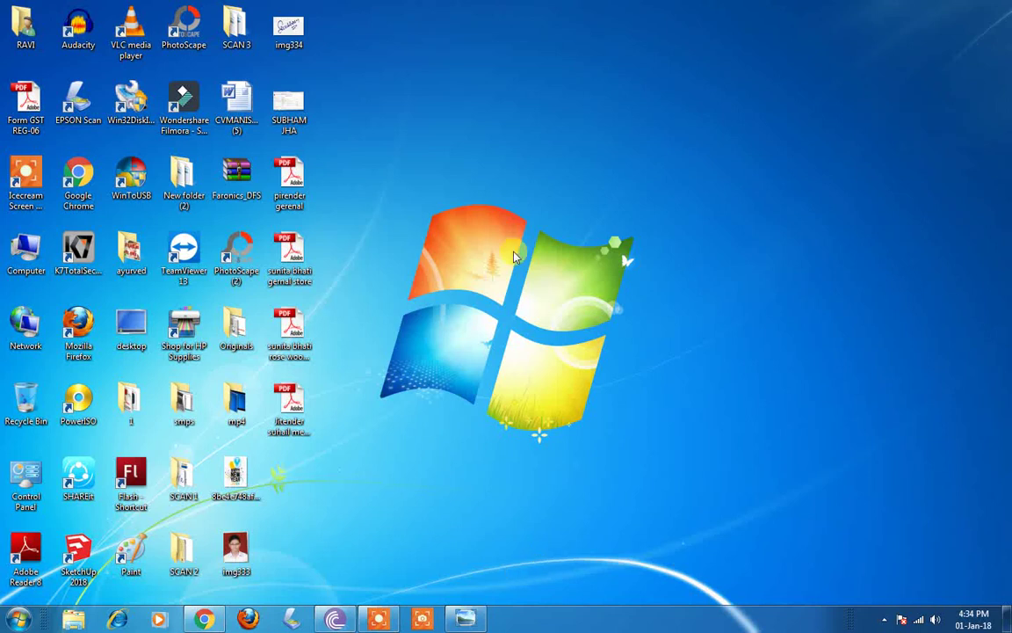
Step: Refresh the desktop and preview the img333 portrait photo
{"action": "right_click", "coordinate": [598, 108]}
{"action": "left_click", "coordinate": [625, 151]}
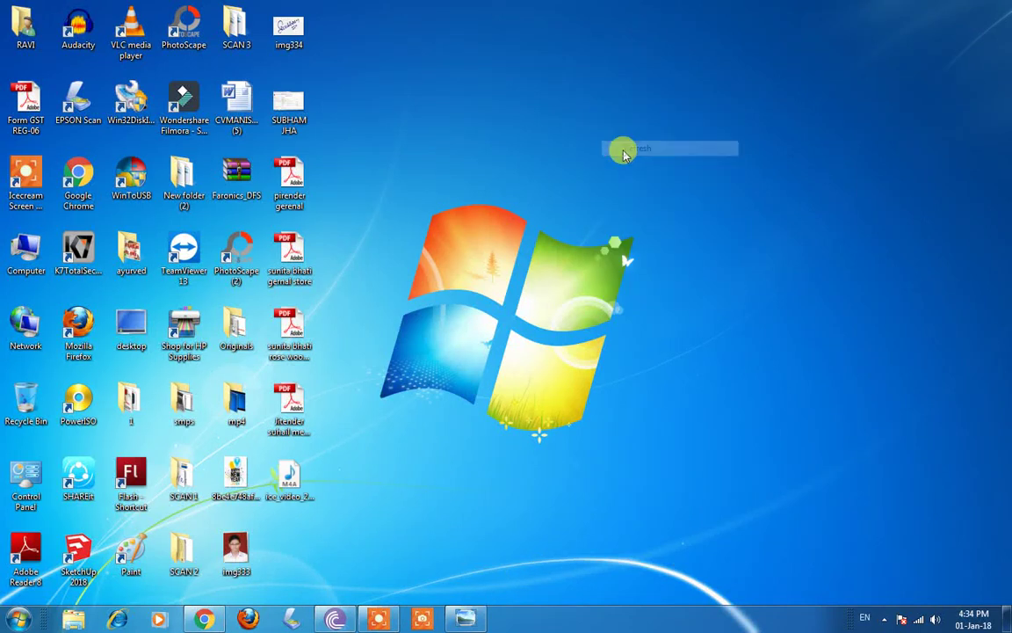
{"action": "double_click", "coordinate": [237, 551]}
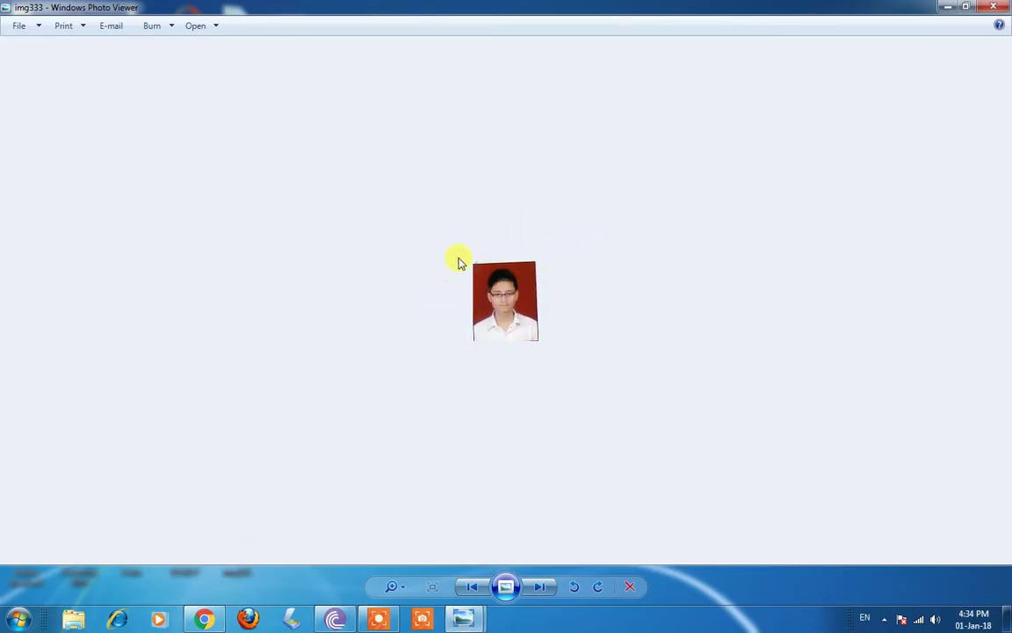
{"action": "left_click", "coordinate": [997, 10]}
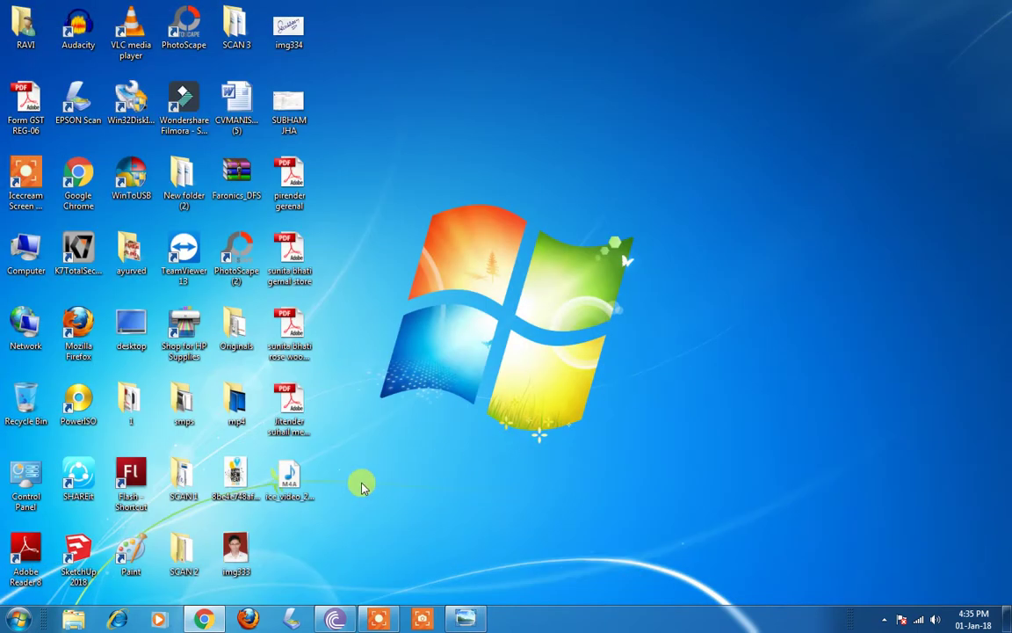
Step: Check img333's file size in Properties: 11.8 KB (12,153 bytes)
{"action": "right_click", "coordinate": [246, 549]}
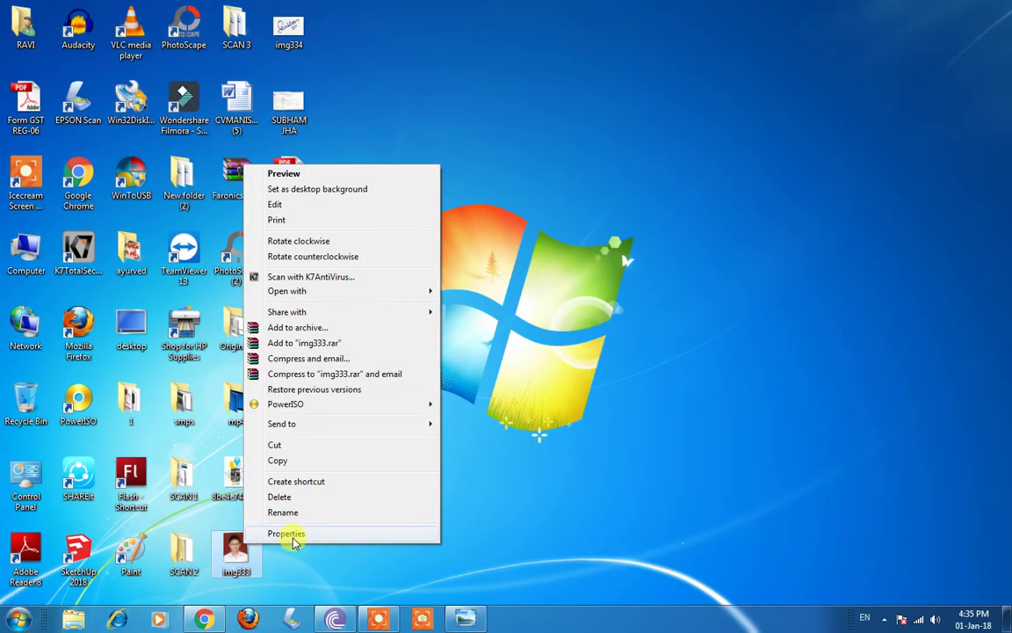
{"action": "left_click", "coordinate": [291, 535]}
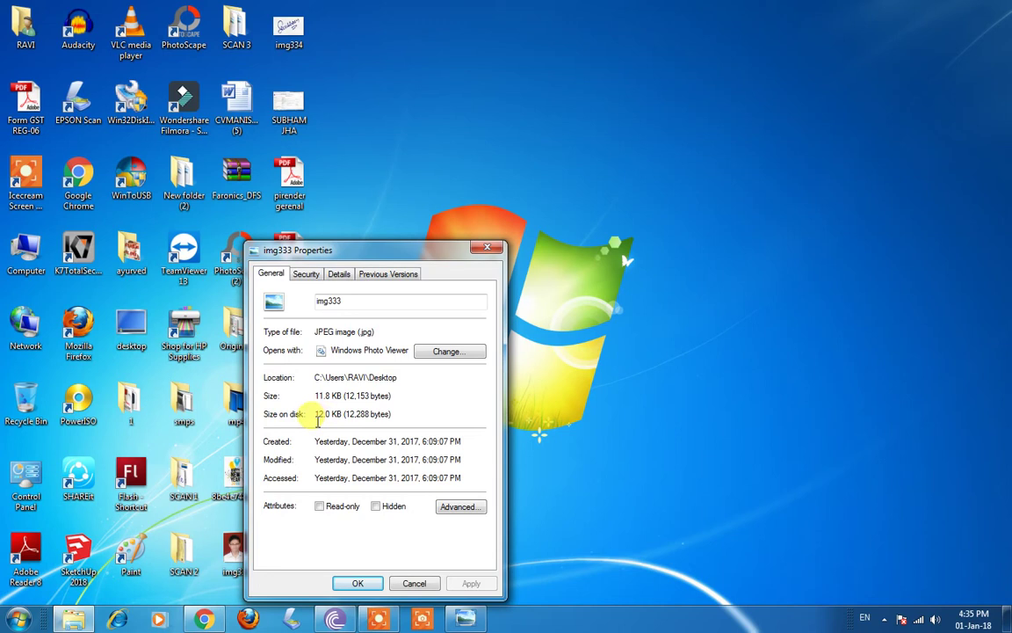
{"action": "left_click", "coordinate": [488, 247]}
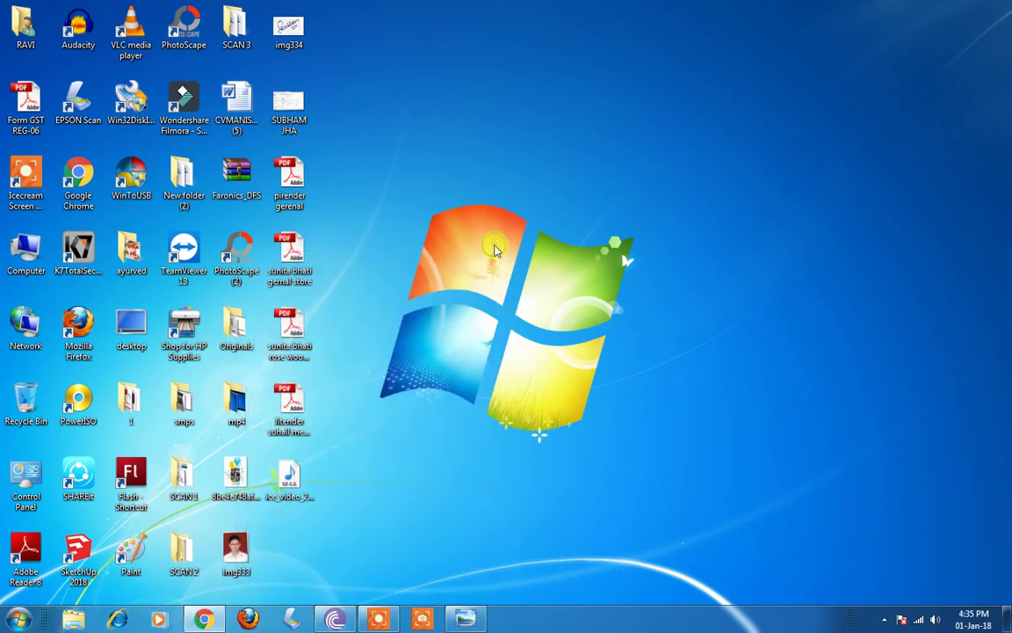
Step: Launch Picture Manager from All Programs > Microsoft Office > Microsoft Office Tools, then minimize it
{"action": "left_click", "coordinate": [17, 619]}
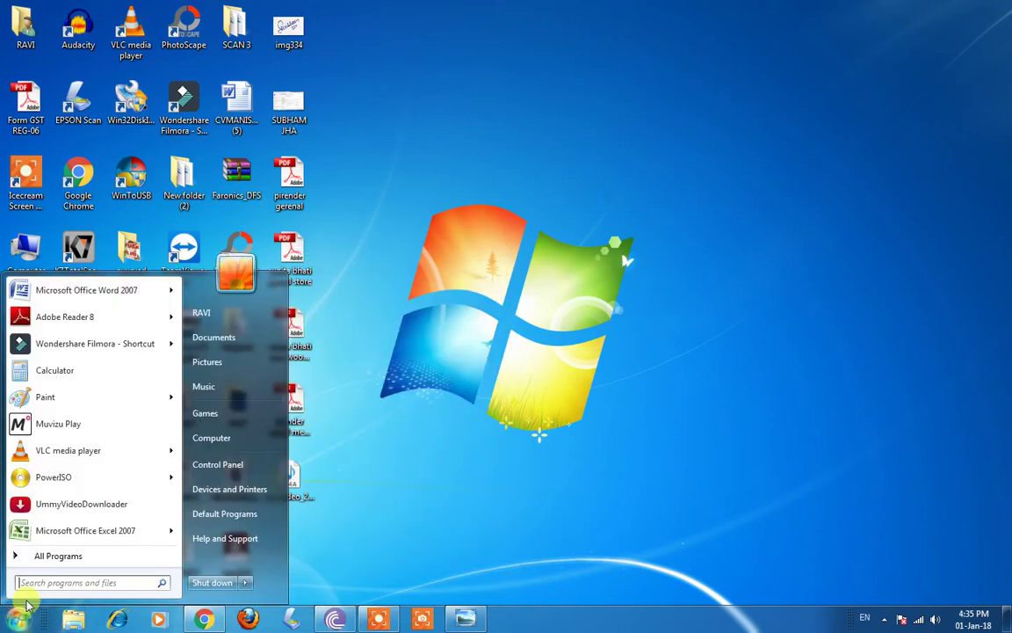
{"action": "left_click", "coordinate": [46, 555]}
{"action": "left_click_drag", "start_coordinate": [174, 323], "coordinate": [164, 488]}
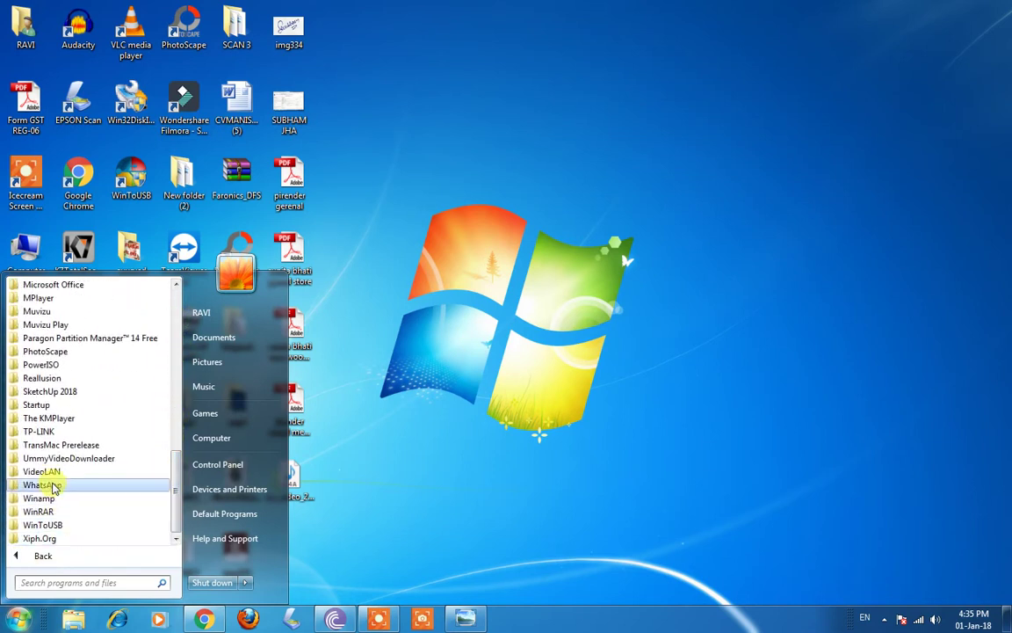
{"action": "left_click", "coordinate": [72, 284]}
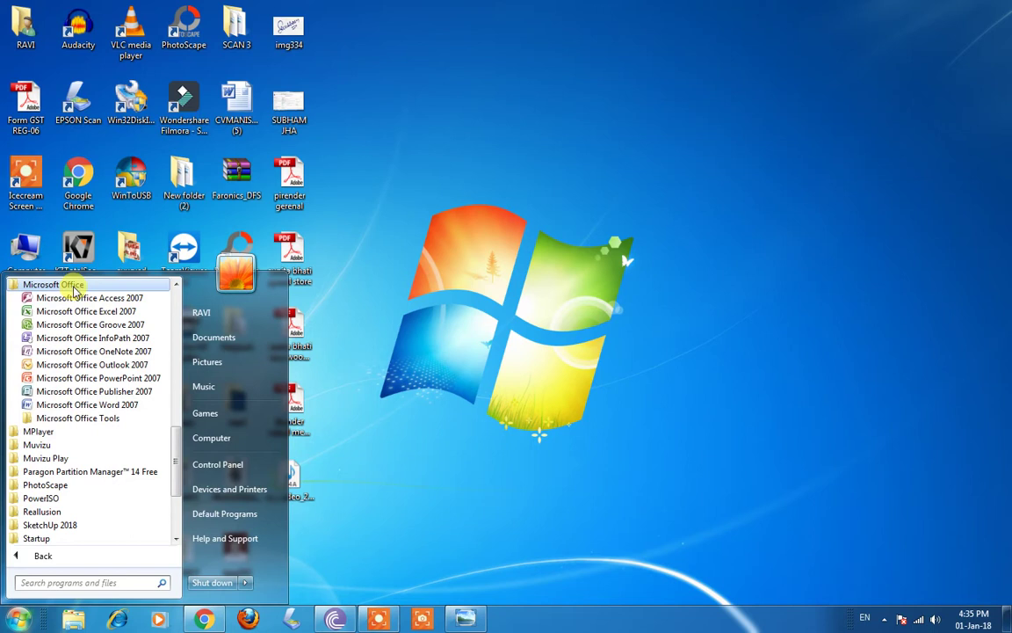
{"action": "left_click", "coordinate": [77, 420]}
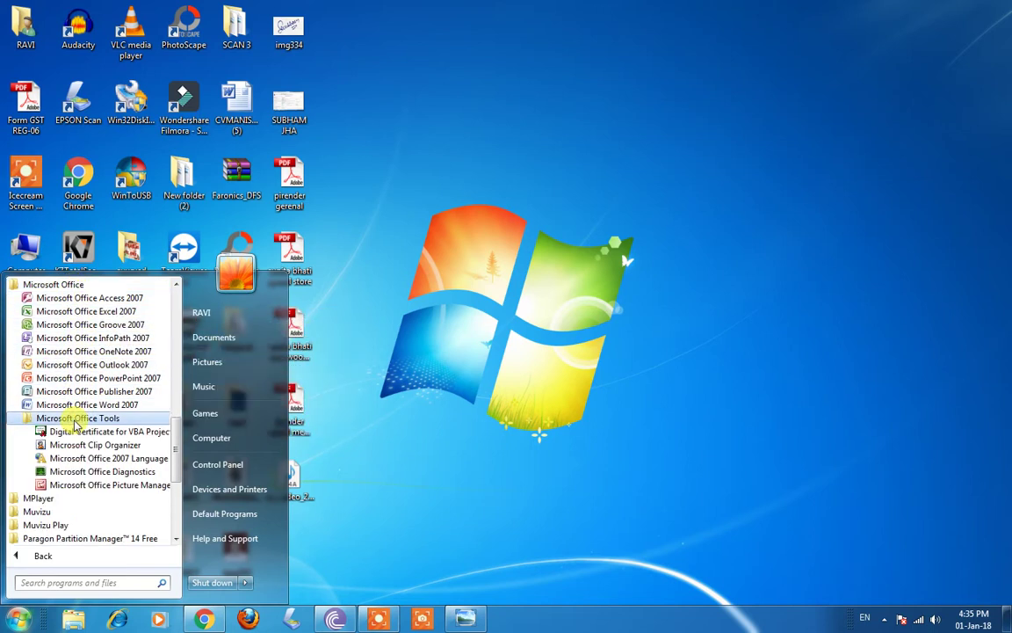
{"action": "left_click", "coordinate": [135, 489]}
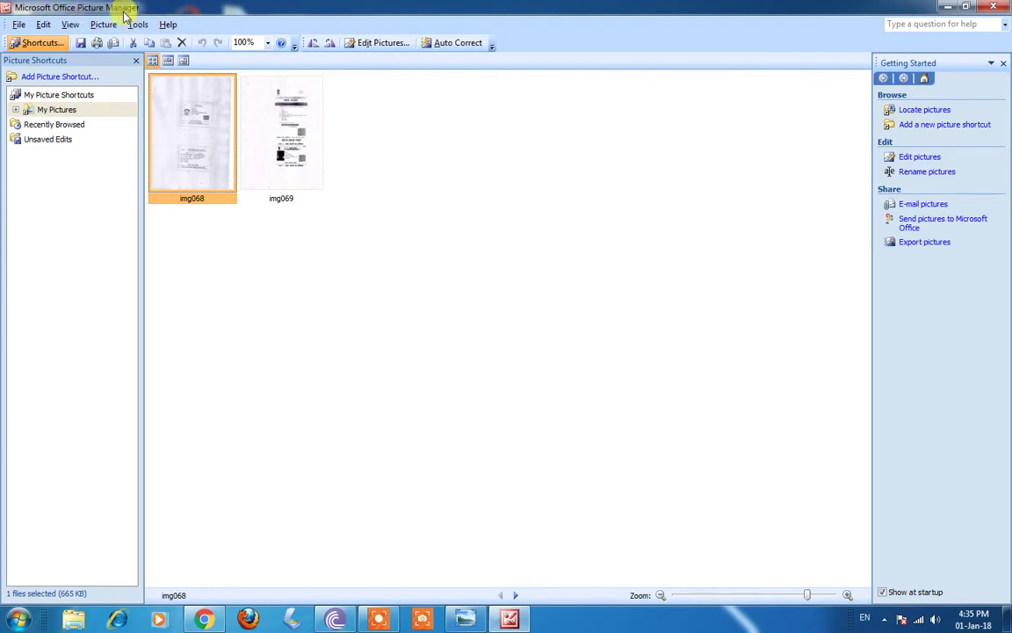
{"action": "left_click", "coordinate": [948, 6]}
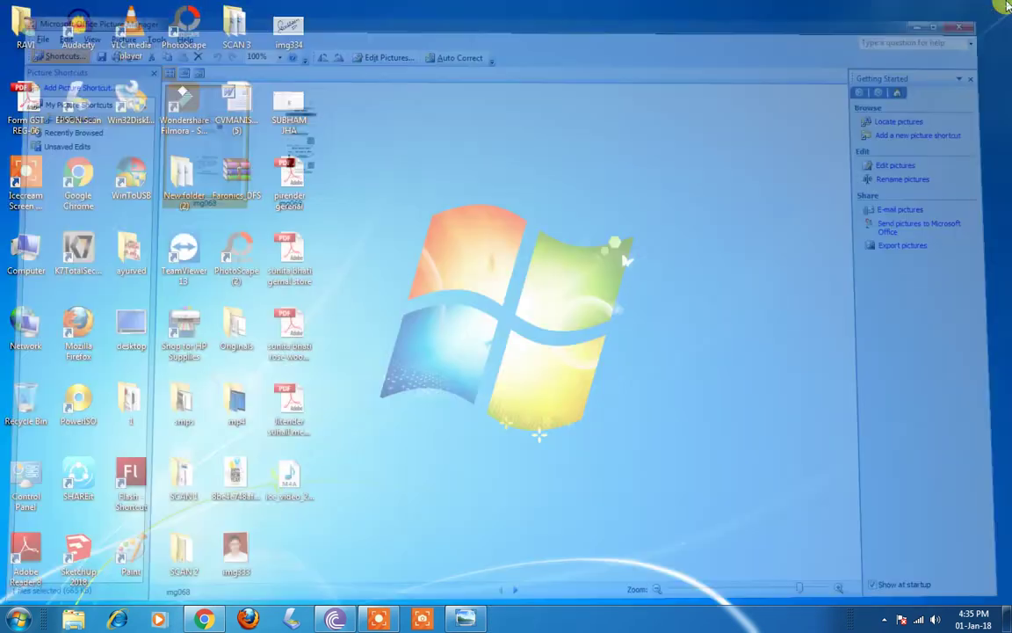
Step: Open img333 in Picture Manager, undo an Auto Correct, and show the Edit Pictures tools
{"action": "right_click", "coordinate": [235, 549]}
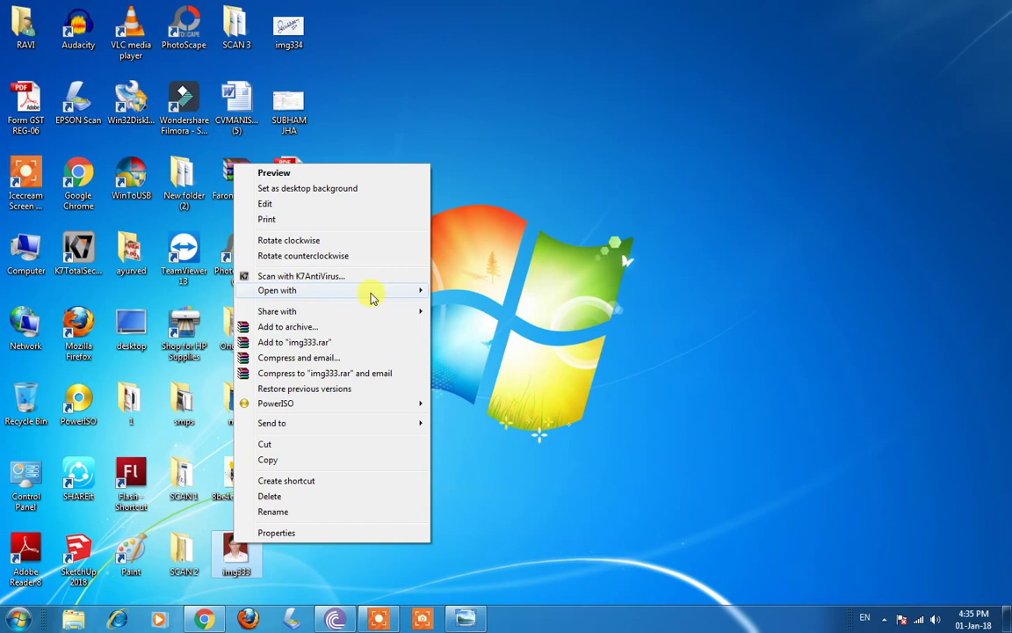
{"action": "mouse_move", "coordinate": [277, 289]}
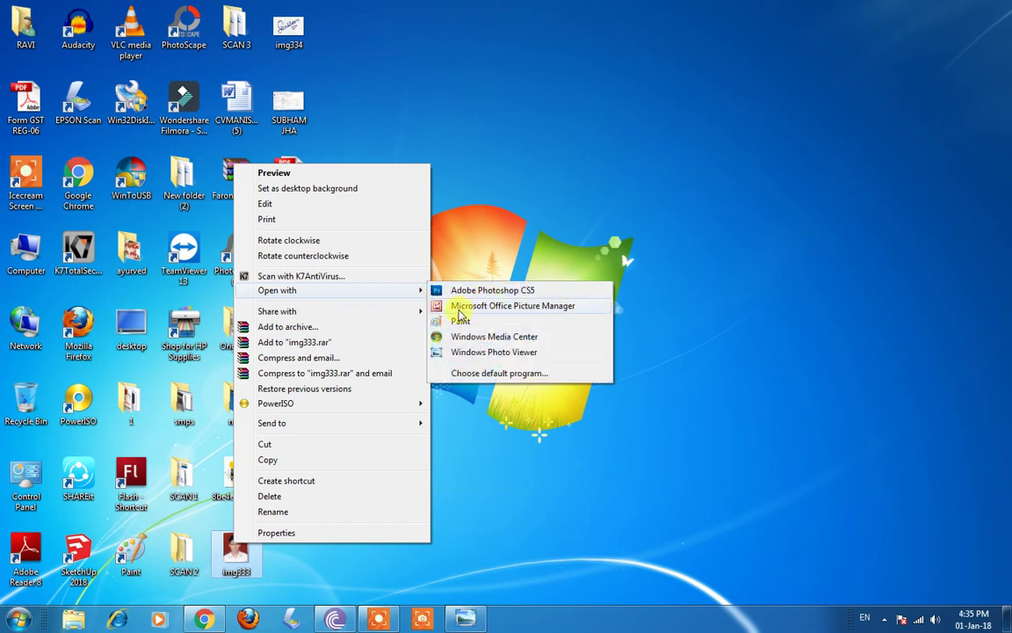
{"action": "left_click", "coordinate": [503, 312]}
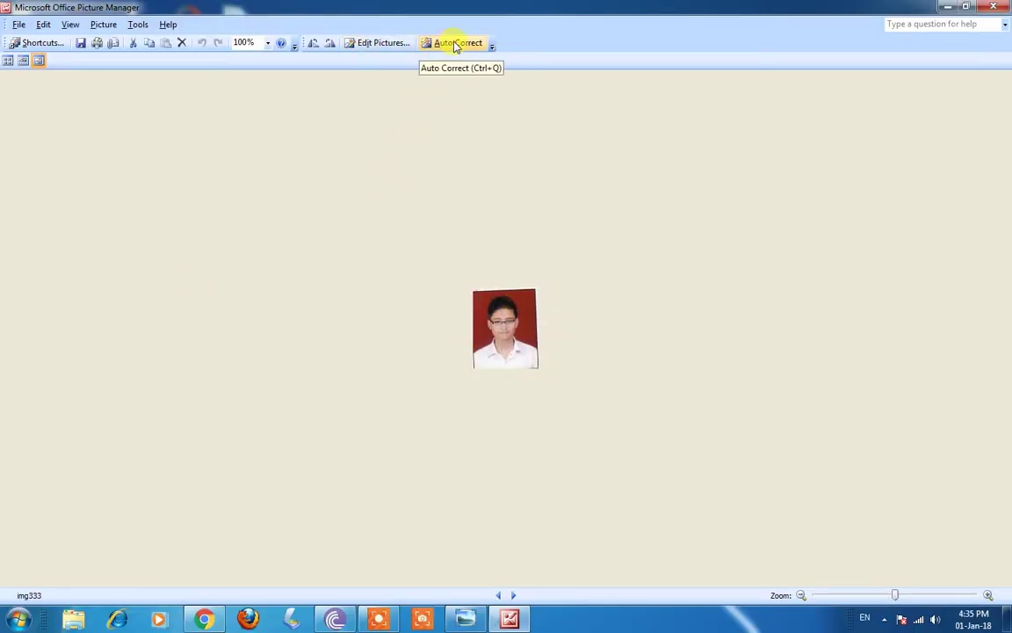
{"action": "left_click", "coordinate": [455, 45]}
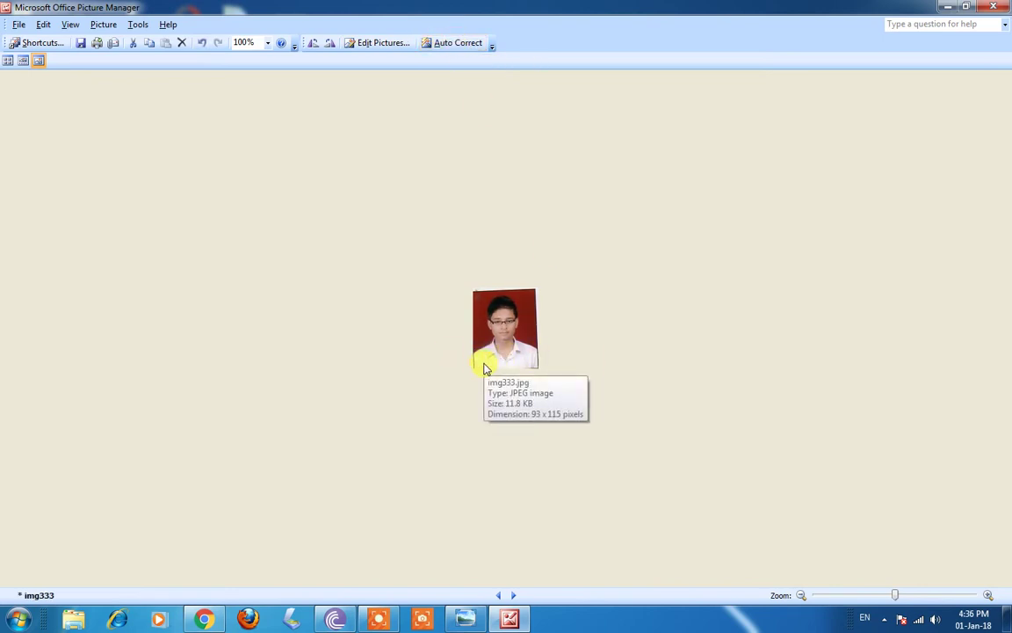
{"action": "key", "text": "ctrl+z"}
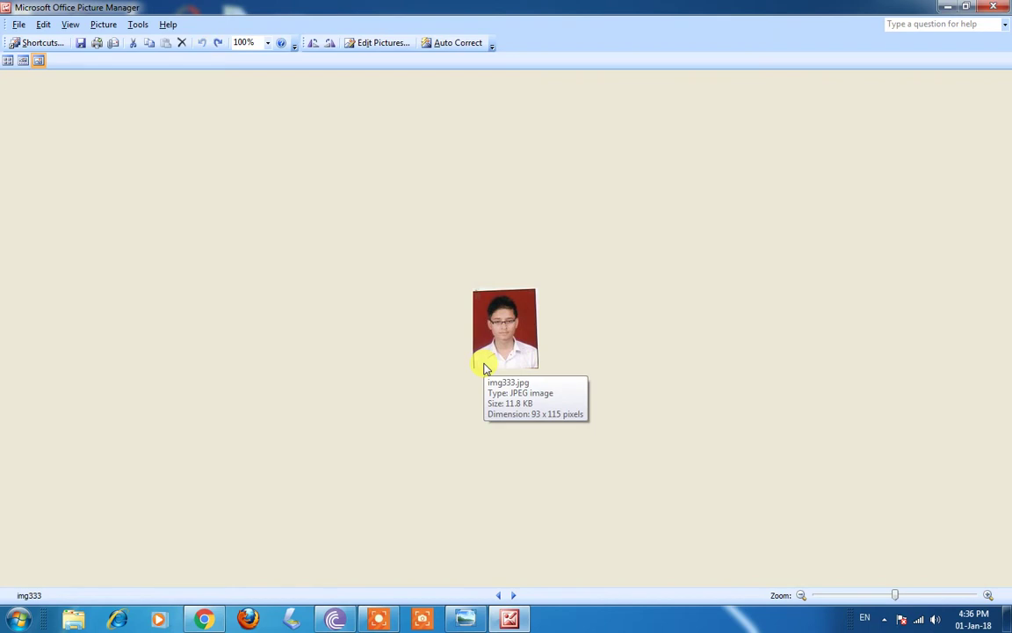
{"action": "left_click", "coordinate": [389, 42]}
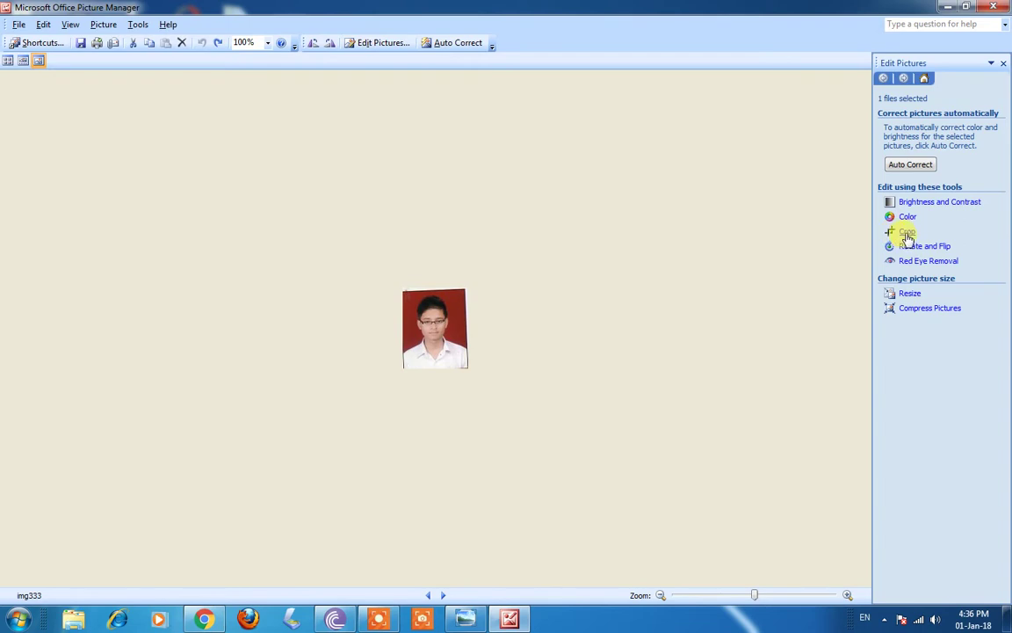
{"action": "left_click", "coordinate": [906, 232]}
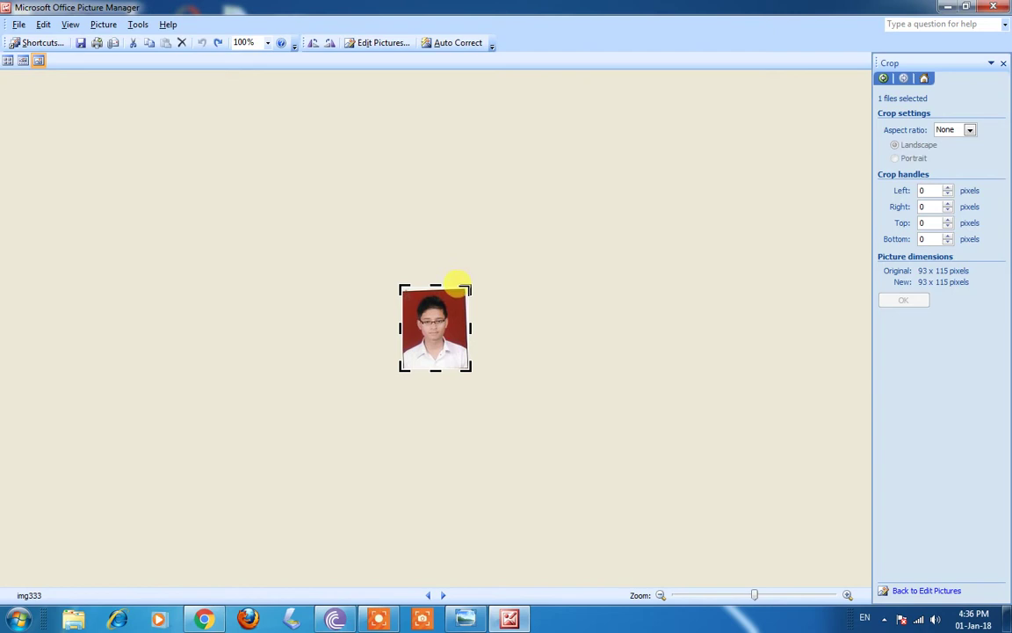
{"action": "left_click_drag", "start_coordinate": [462, 286], "coordinate": [458, 294]}
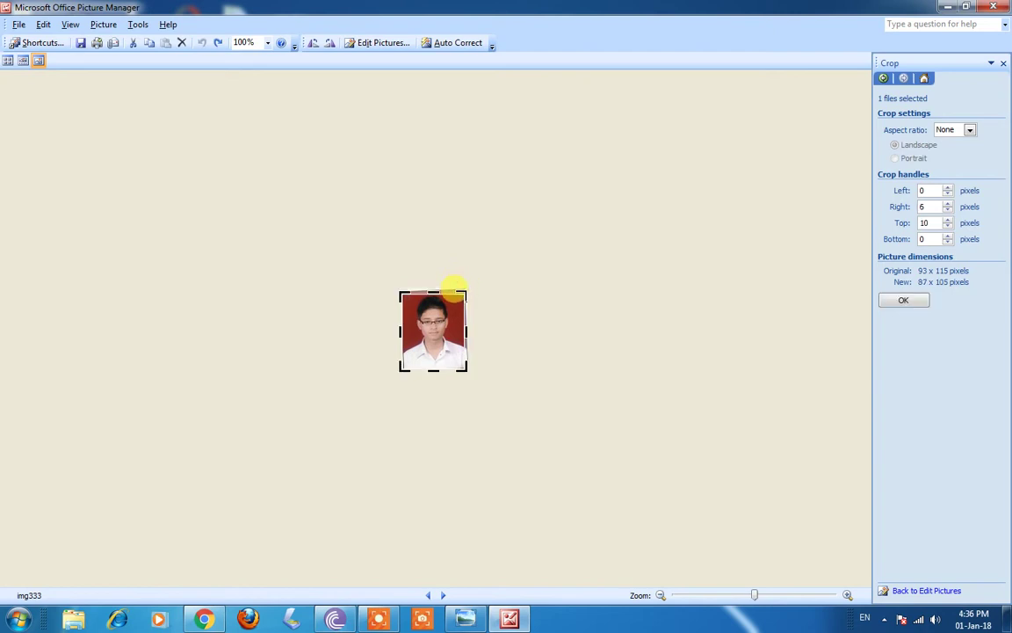
{"action": "left_click_drag", "start_coordinate": [401, 365], "coordinate": [443, 354]}
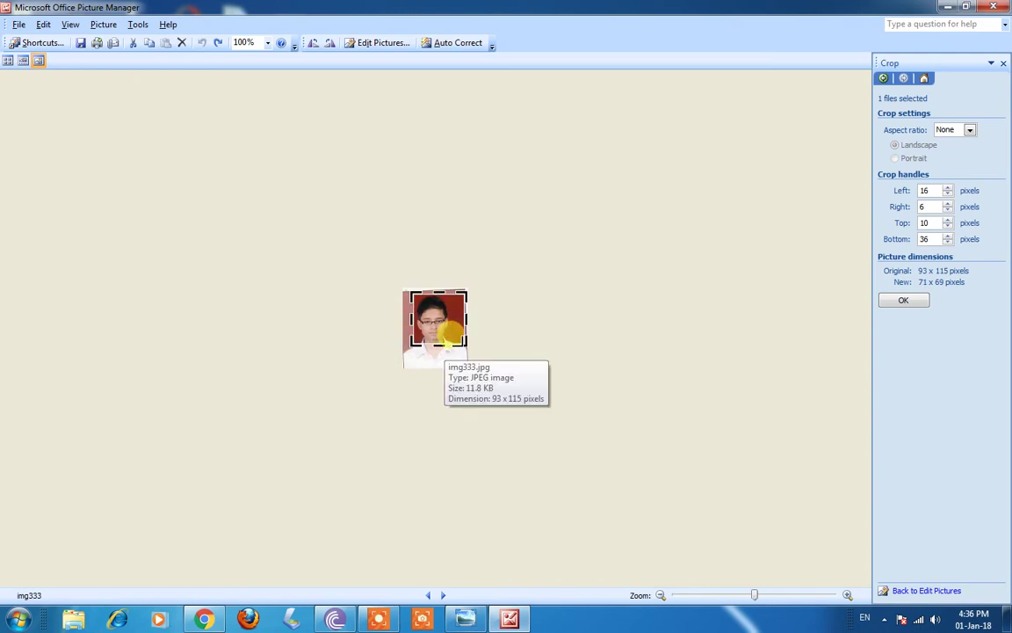
{"action": "left_click_drag", "start_coordinate": [465, 345], "coordinate": [448, 343]}
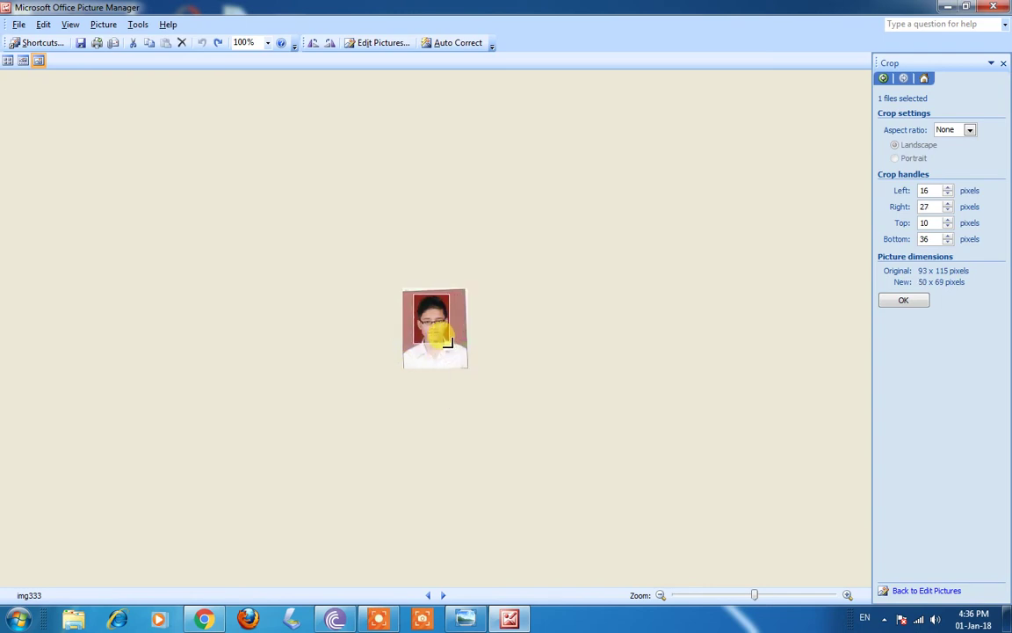
{"action": "left_click", "coordinate": [917, 305]}
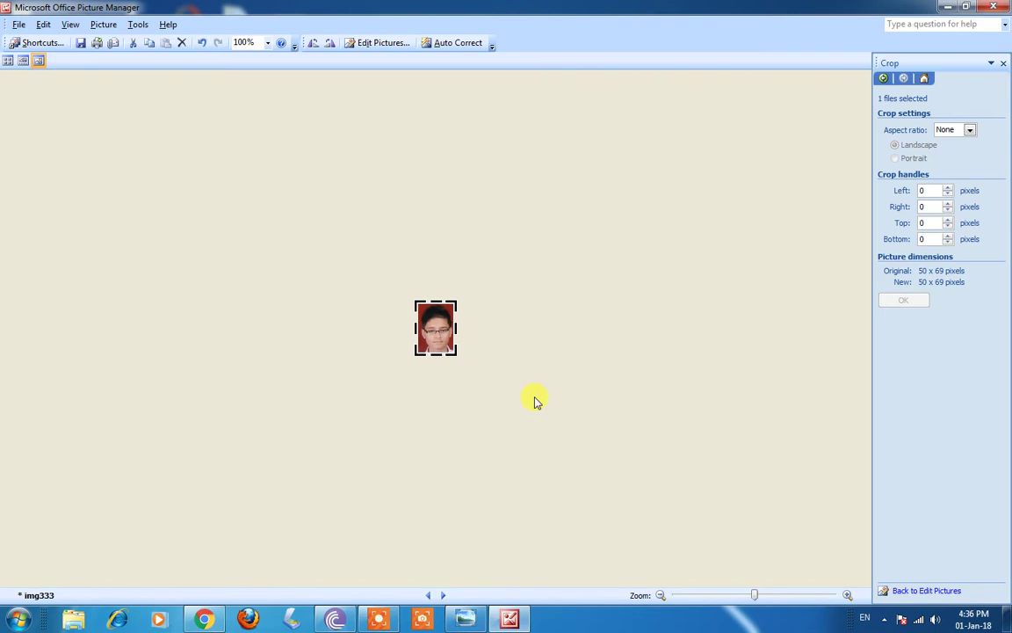
{"action": "key", "text": "ctrl+z"}
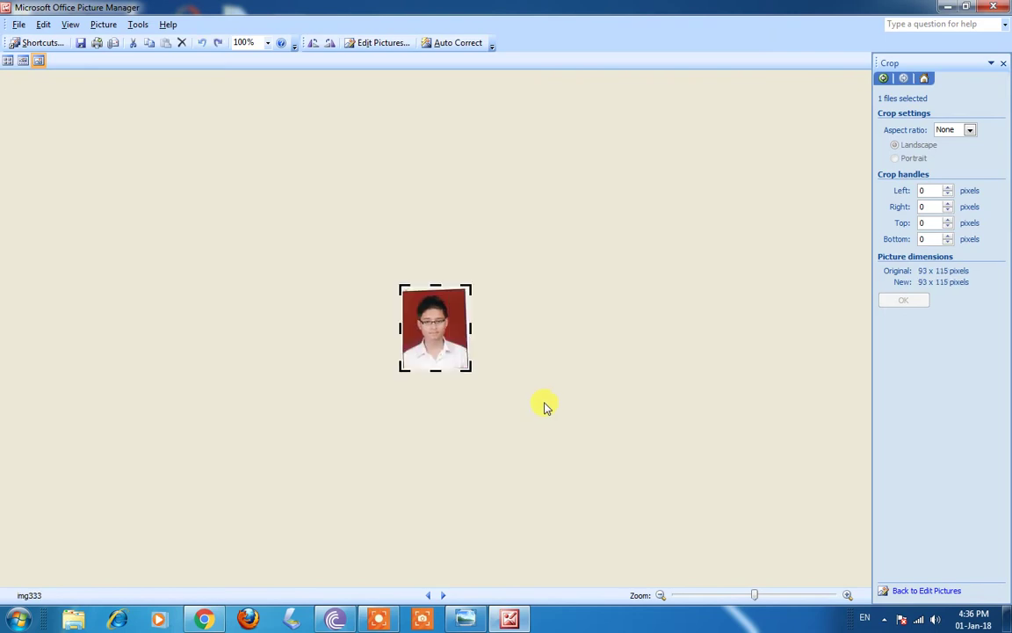
{"action": "left_click", "coordinate": [375, 42]}
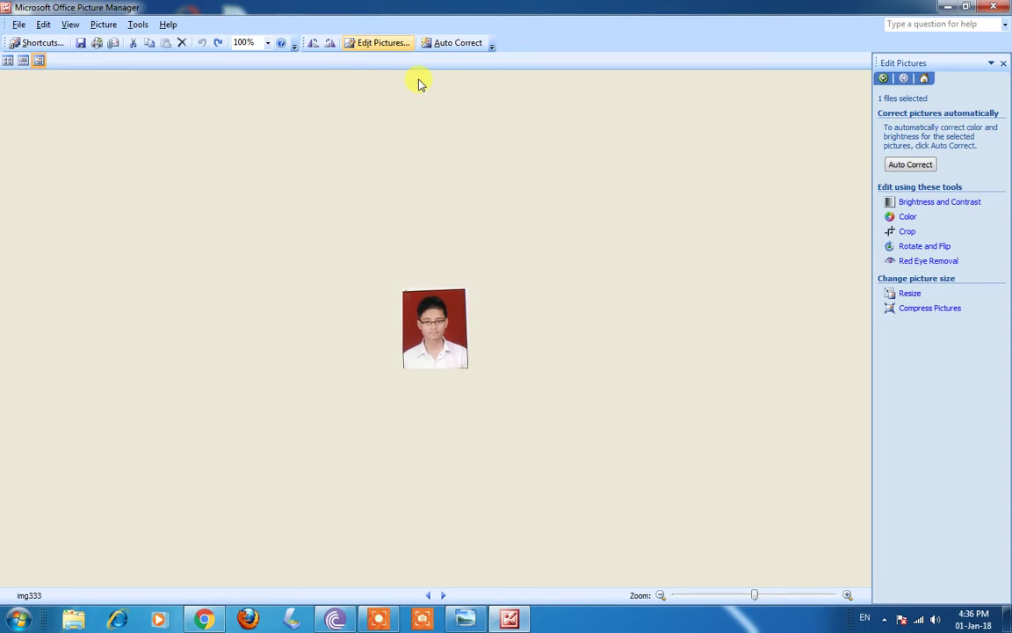
Step: Resize img333 to 150% of original, making it 140 x 173 pixels
{"action": "left_click", "coordinate": [897, 297]}
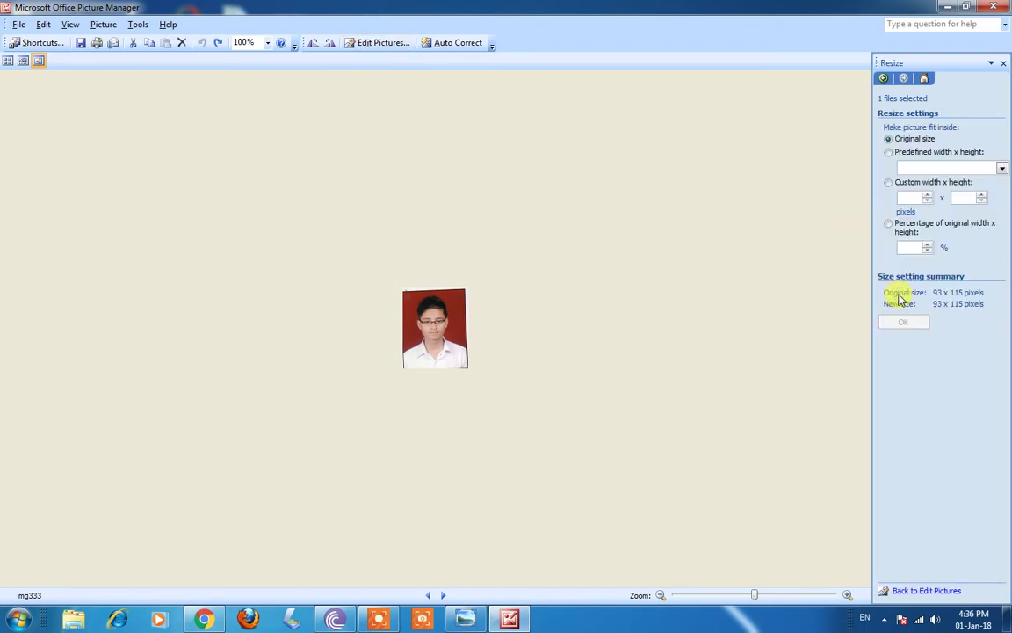
{"action": "left_click", "coordinate": [912, 199]}
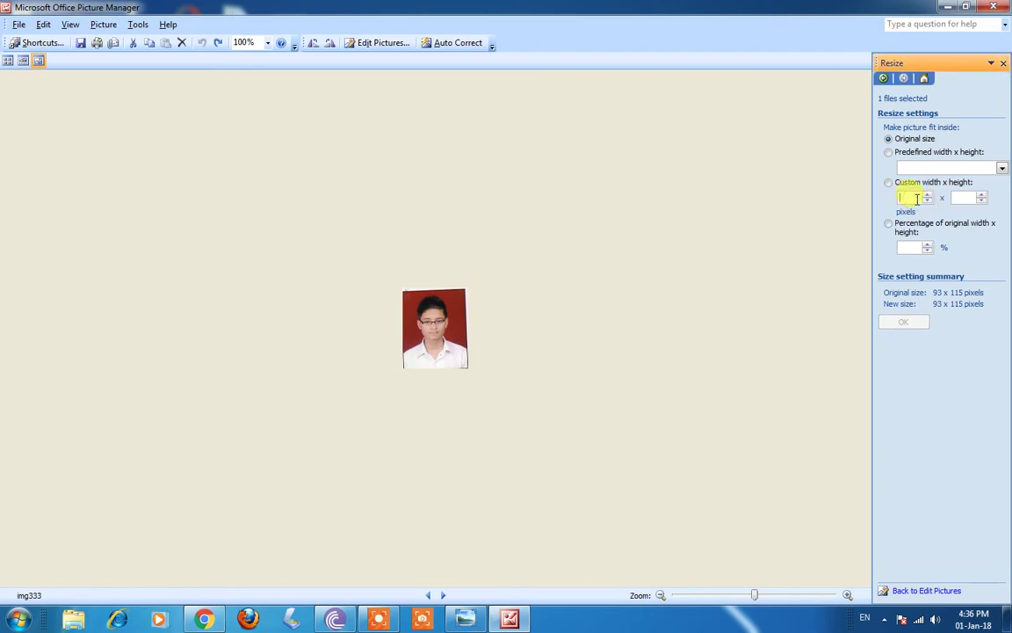
{"action": "left_click", "coordinate": [905, 248]}
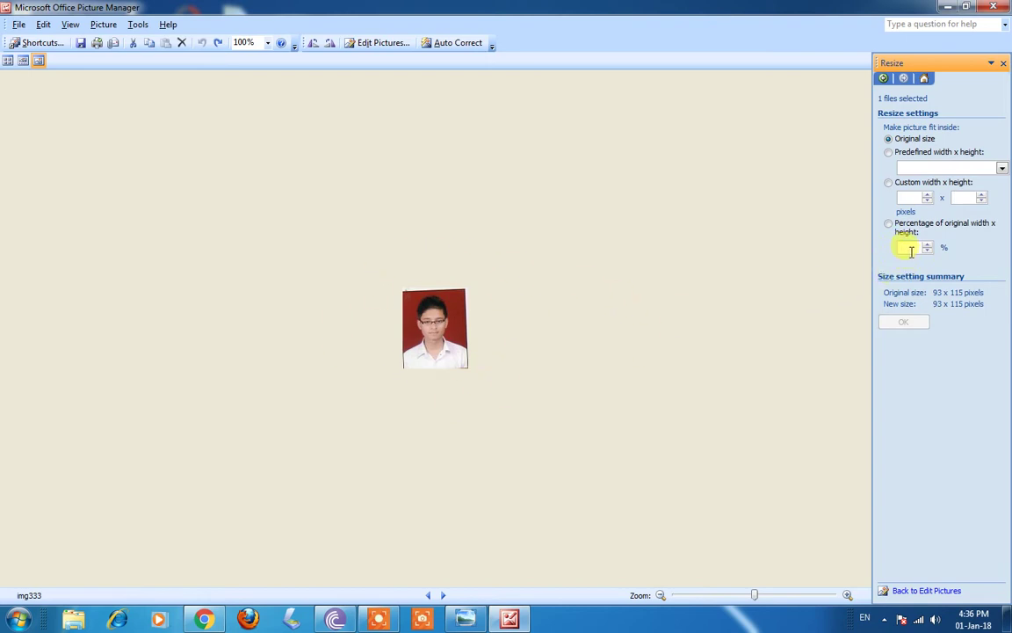
{"action": "type", "text": "150"}
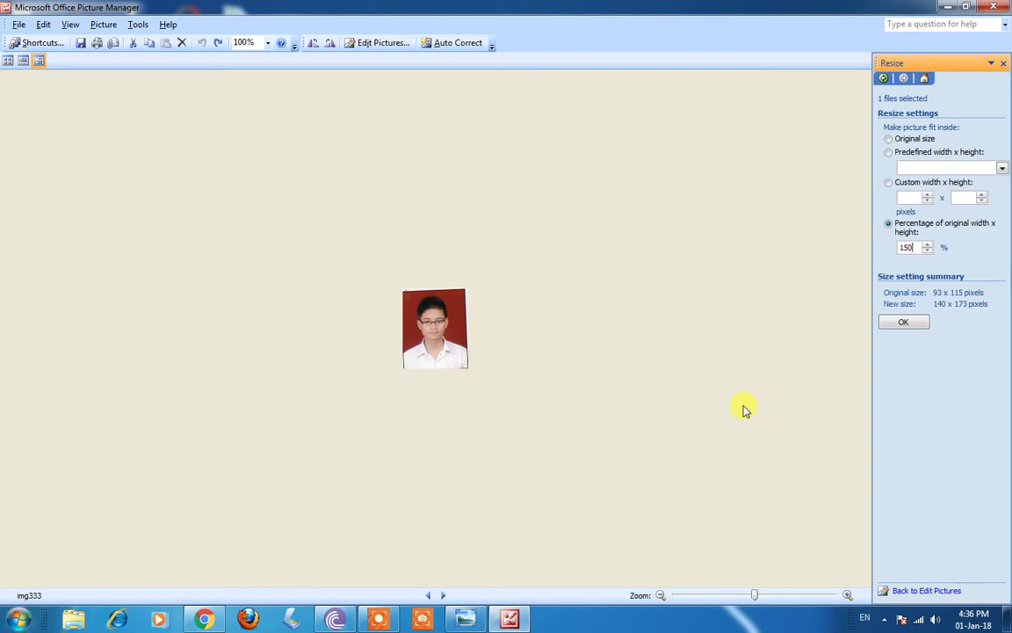
{"action": "left_click", "coordinate": [904, 322]}
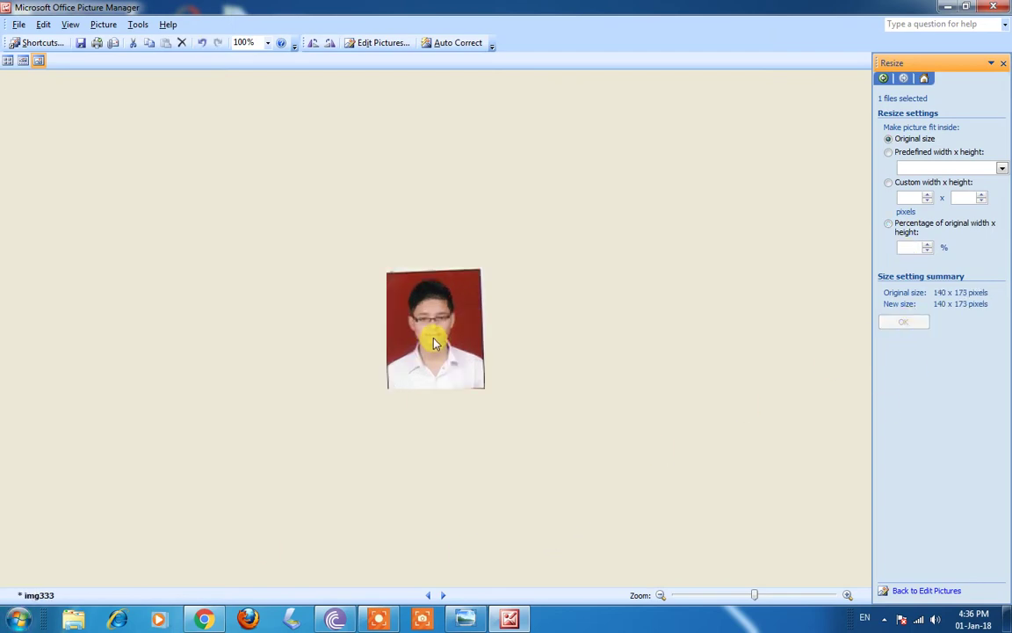
Step: Enlarge the photo by a further 200% to 280 x 346 pixels
{"action": "left_click", "coordinate": [914, 246]}
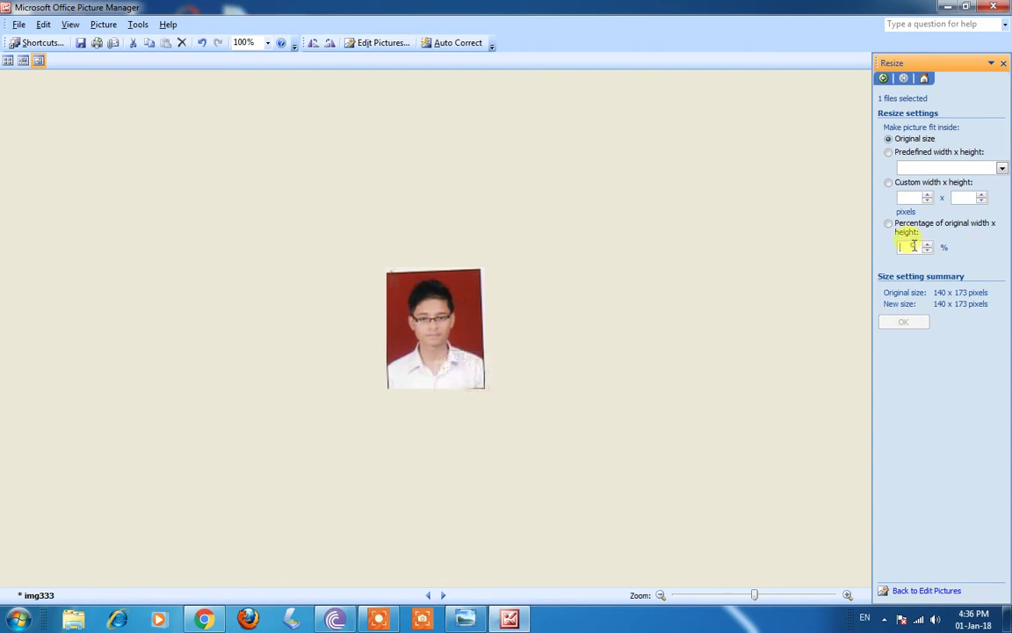
{"action": "type", "text": "200"}
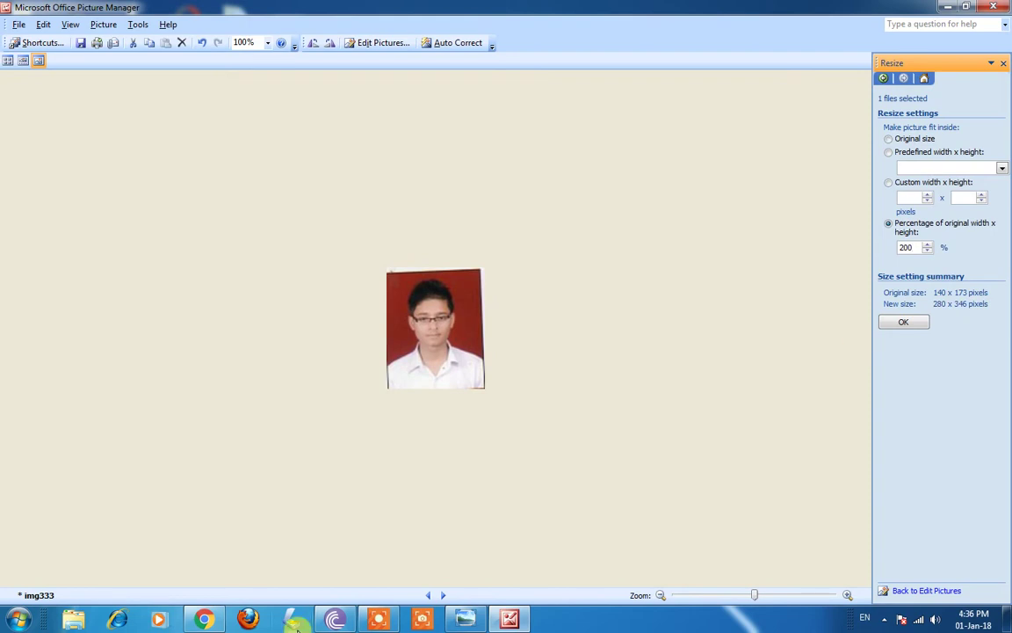
{"action": "left_click", "coordinate": [894, 324]}
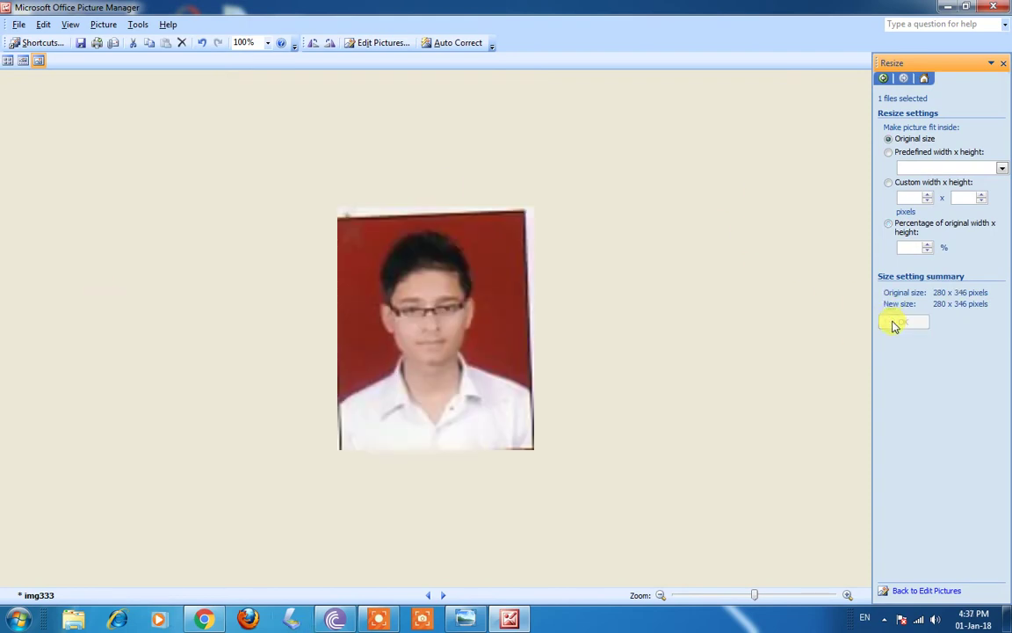
Step: Save the enlarged photo to the Desktop as 'img333copy big'
{"action": "left_click", "coordinate": [19, 25]}
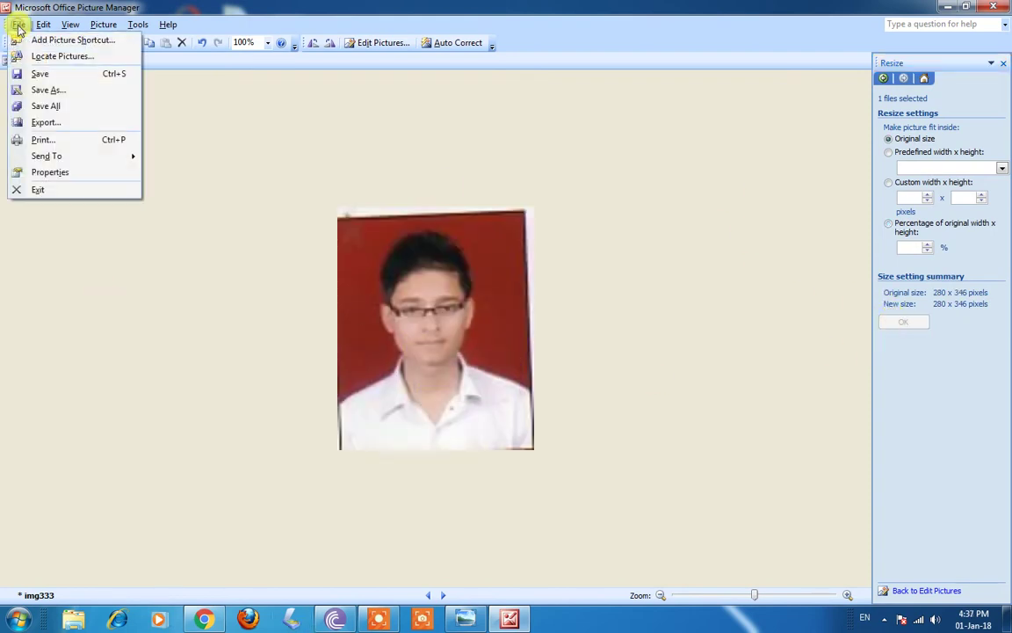
{"action": "left_click", "coordinate": [70, 91]}
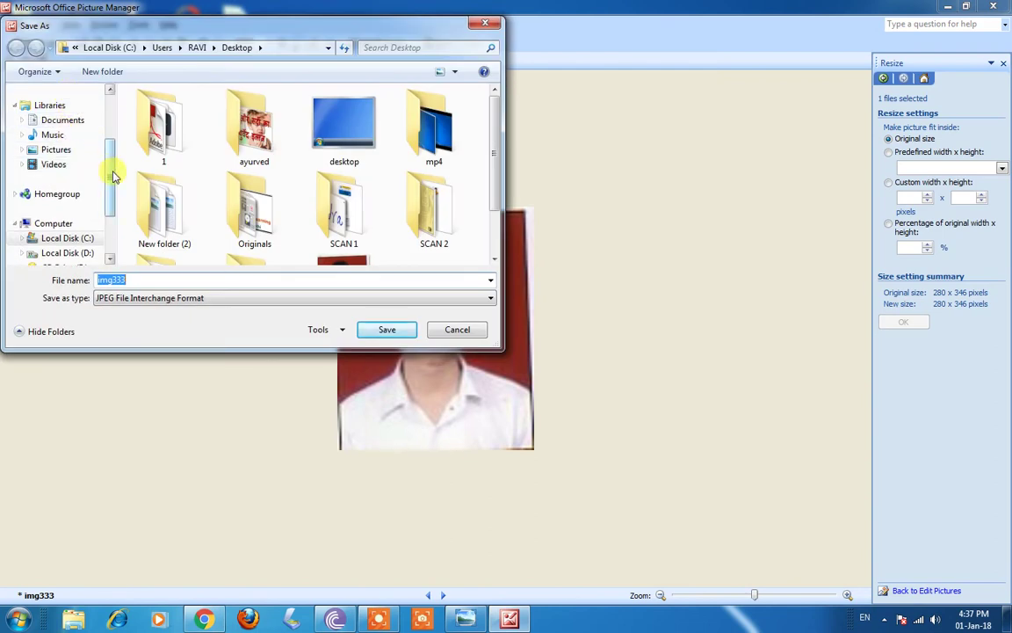
{"action": "left_click_drag", "start_coordinate": [113, 177], "coordinate": [103, 102]}
{"action": "left_click", "coordinate": [62, 141]}
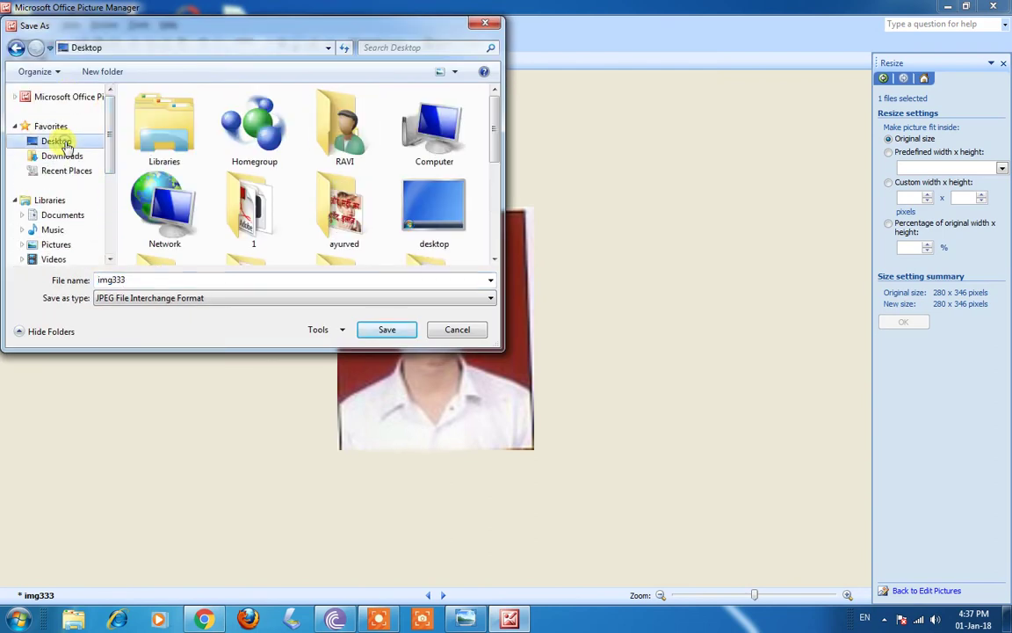
{"action": "left_click", "coordinate": [137, 279]}
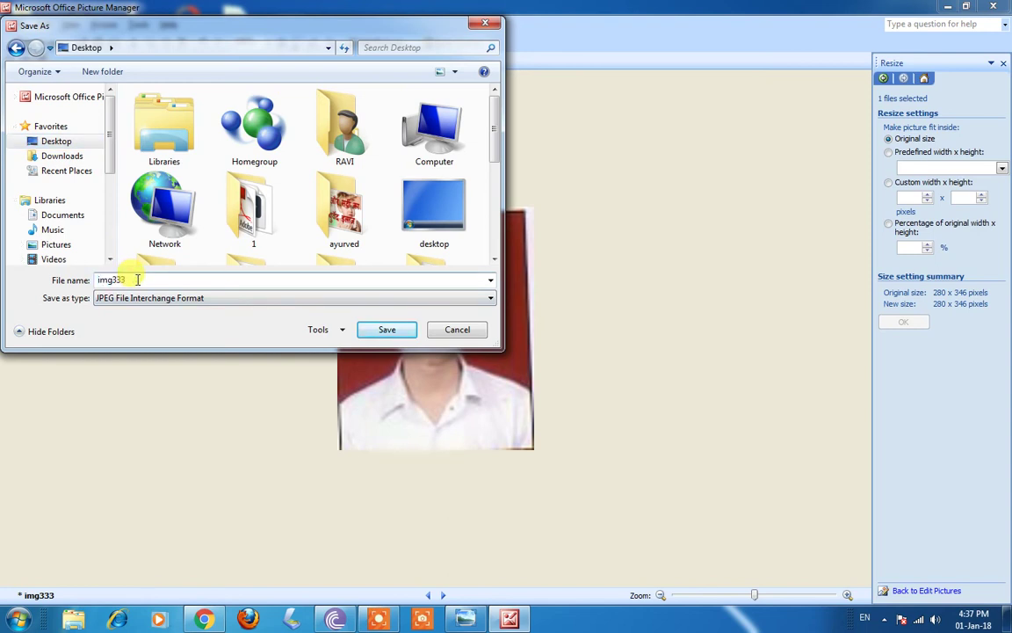
{"action": "type", "text": "copy big"}
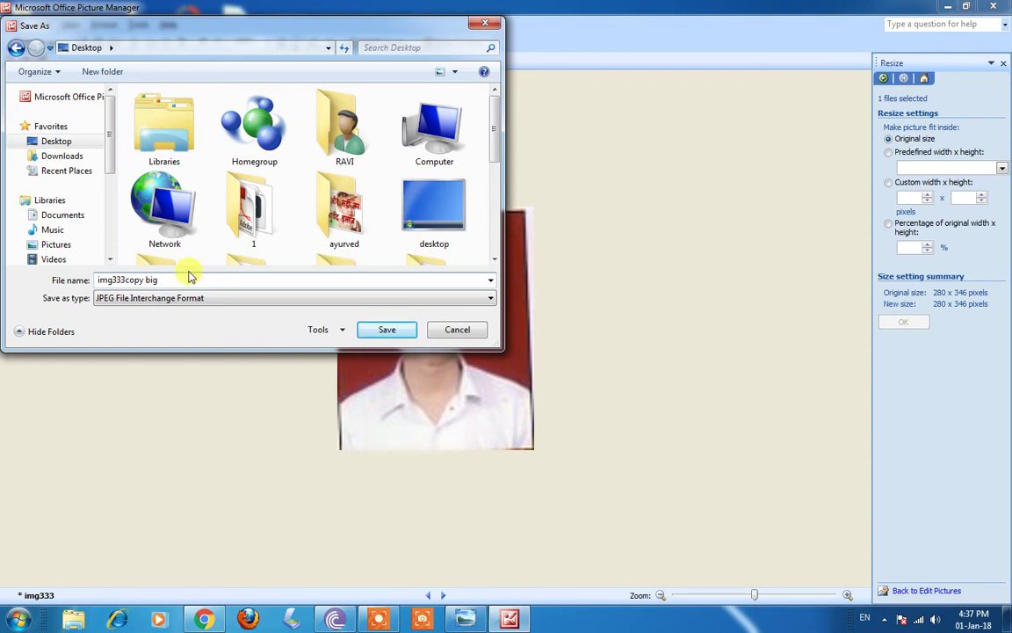
{"action": "left_click", "coordinate": [378, 334]}
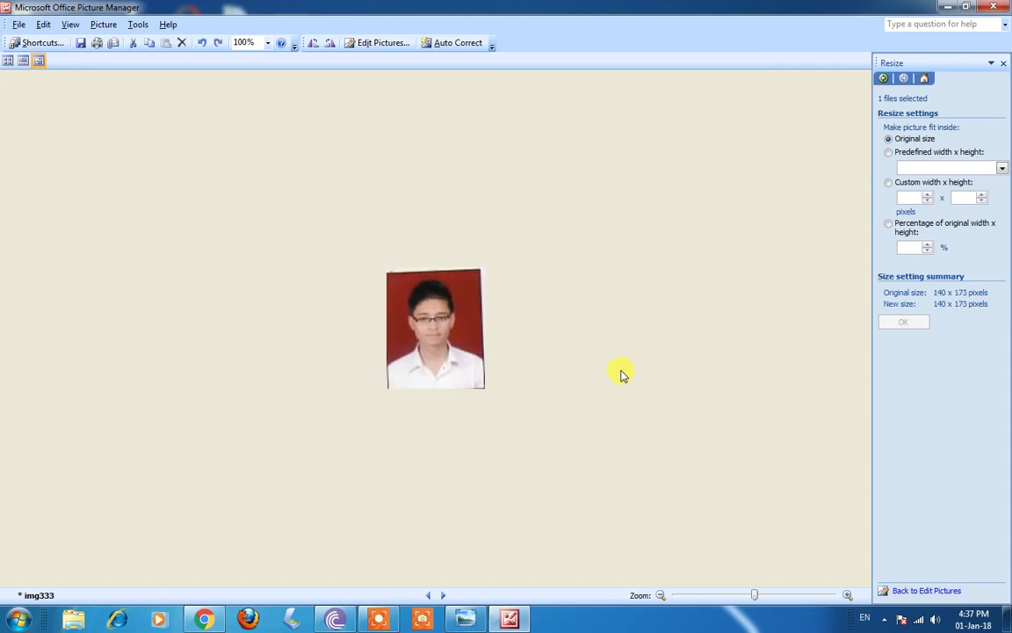
Step: Show the desktop and view img333copy big's properties: 19.4 KB (19,895 bytes)
{"action": "left_click", "coordinate": [947, 6]}
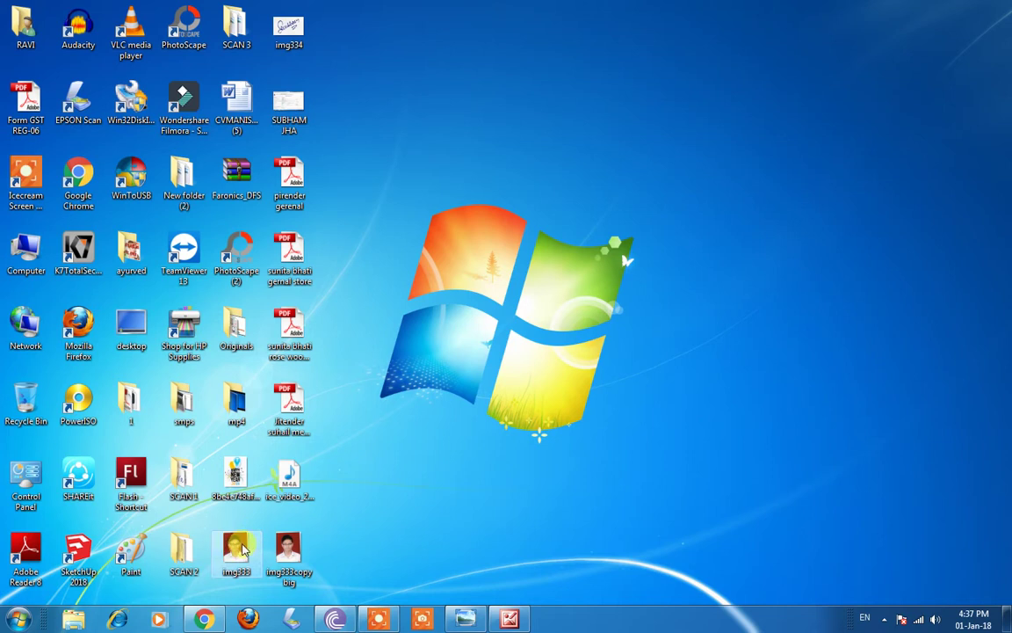
{"action": "left_click", "coordinate": [290, 578]}
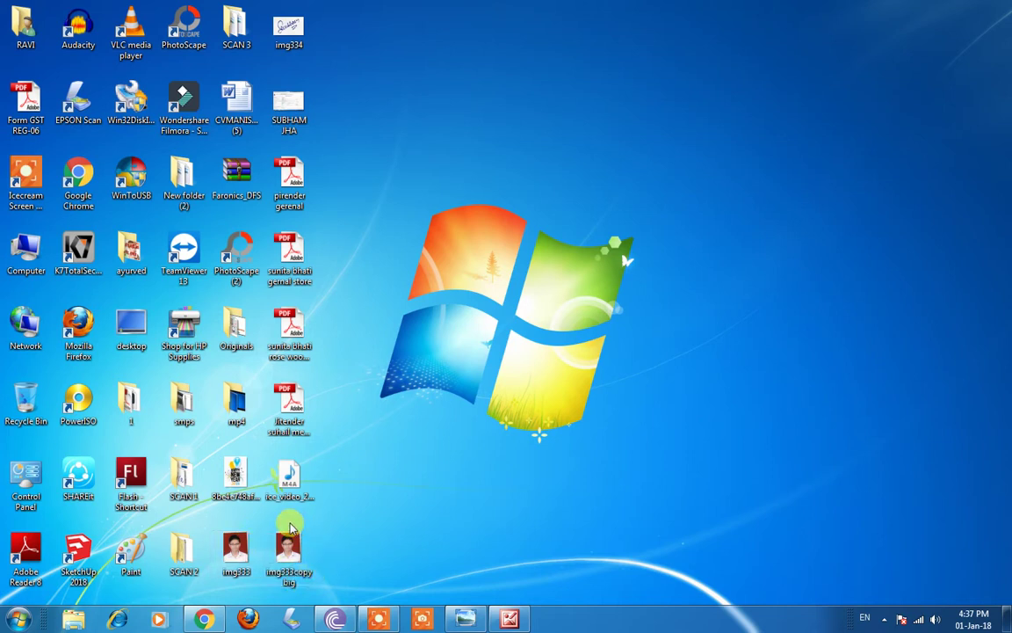
{"action": "mouse_move", "coordinate": [256, 513]}
{"action": "left_mouse_down"}
{"action": "mouse_move", "coordinate": [295, 575]}
{"action": "mouse_move", "coordinate": [345, 591]}
{"action": "left_mouse_up"}
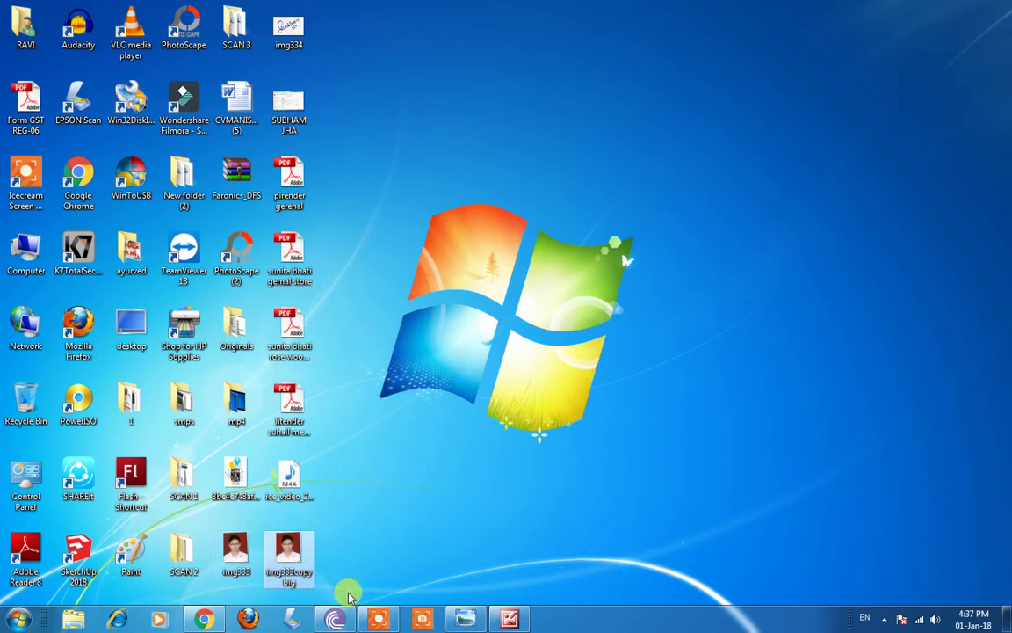
{"action": "right_click", "coordinate": [294, 547]}
{"action": "left_click", "coordinate": [317, 592]}
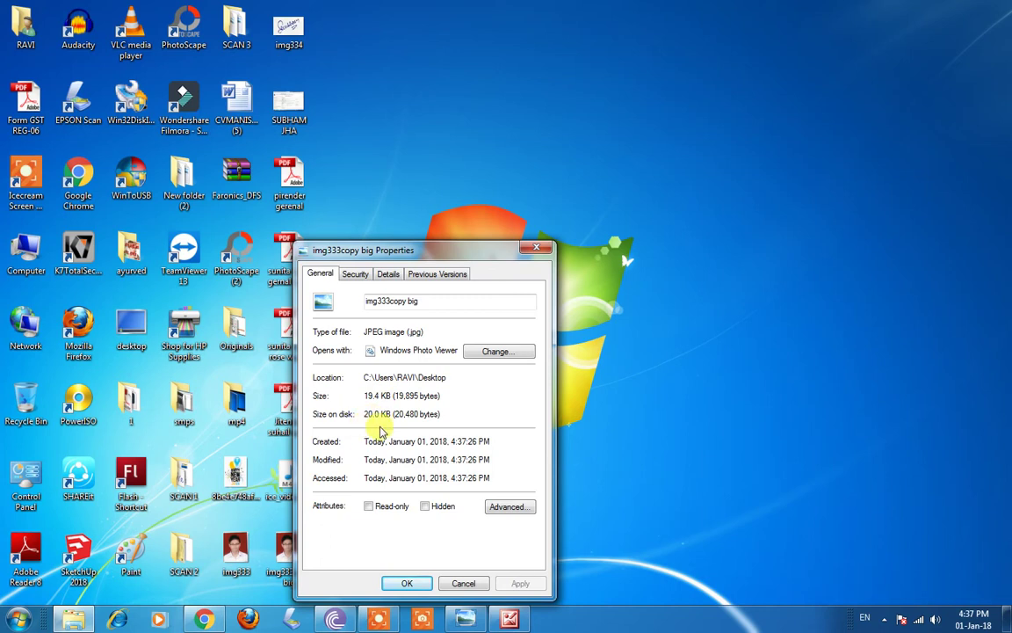
Step: Compare with the original img333's 11.8 KB size, then return to Picture Manager
{"action": "left_click", "coordinate": [536, 247]}
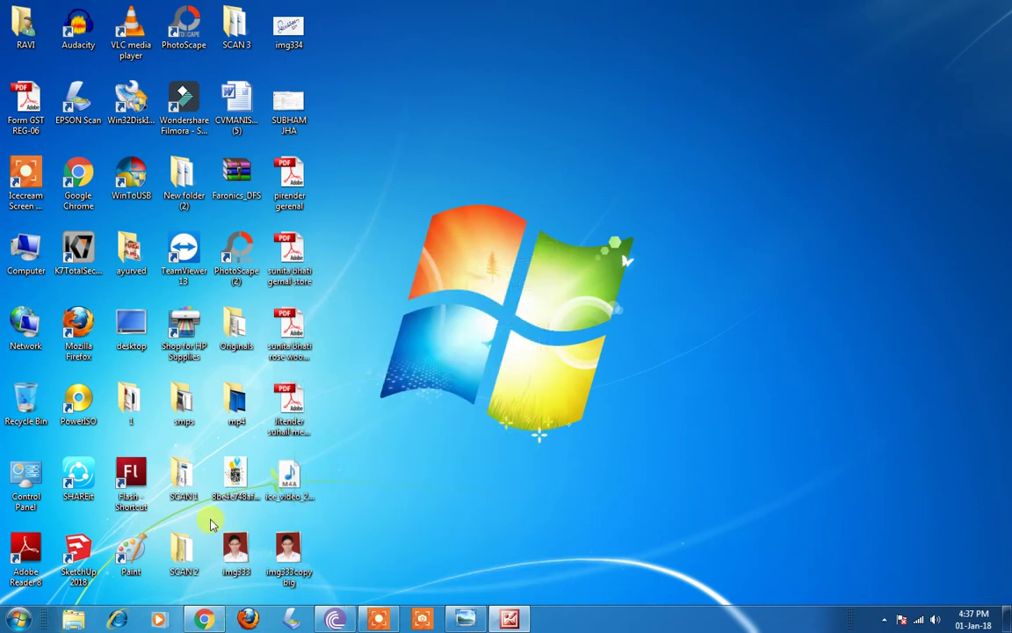
{"action": "left_click", "coordinate": [231, 571]}
{"action": "right_click", "coordinate": [218, 541]}
{"action": "left_click", "coordinate": [273, 532]}
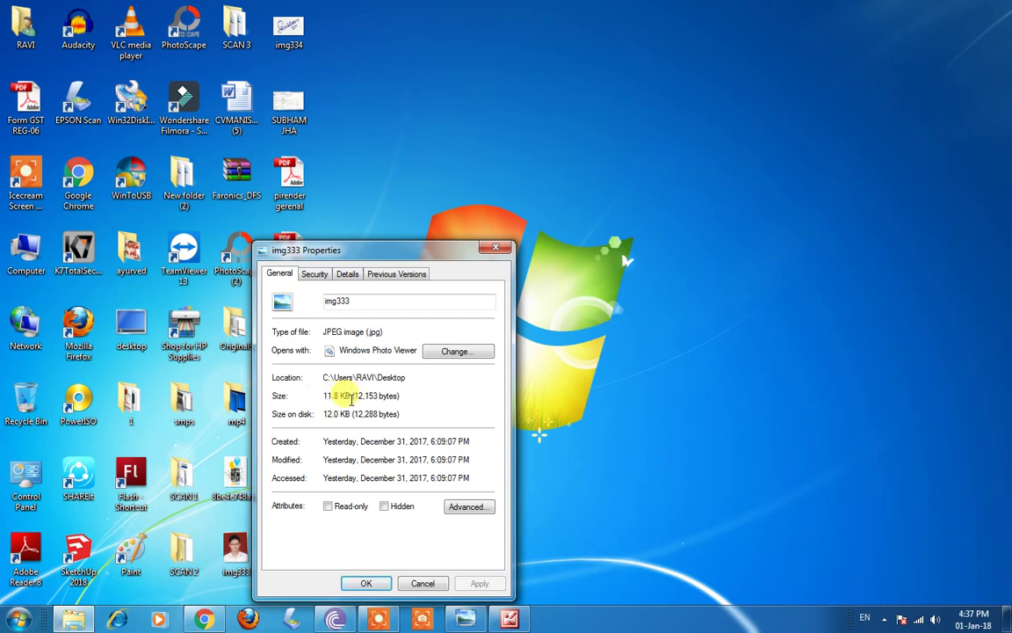
{"action": "left_click", "coordinate": [496, 250]}
{"action": "left_click", "coordinate": [509, 619]}
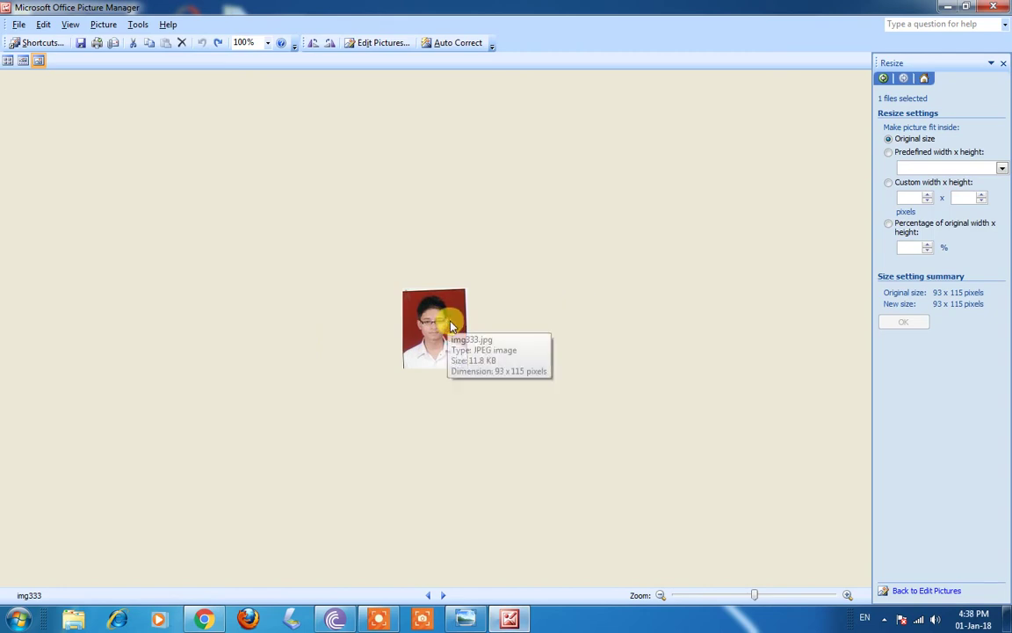
Step: Shrink img333 to 50% of original, 47 x 58 pixels
{"action": "left_click", "coordinate": [912, 247]}
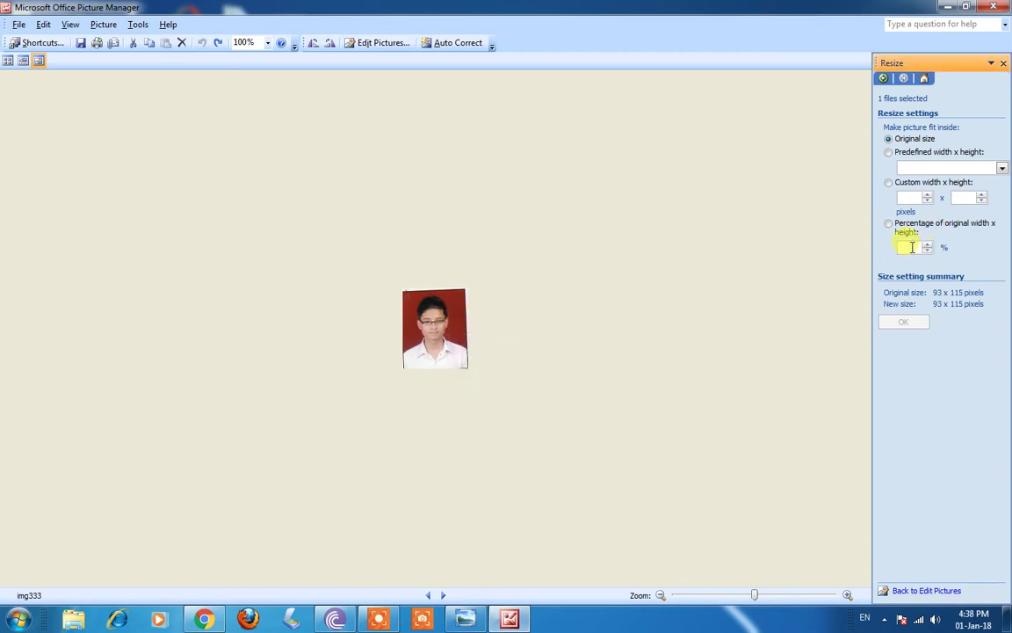
{"action": "type", "text": "50"}
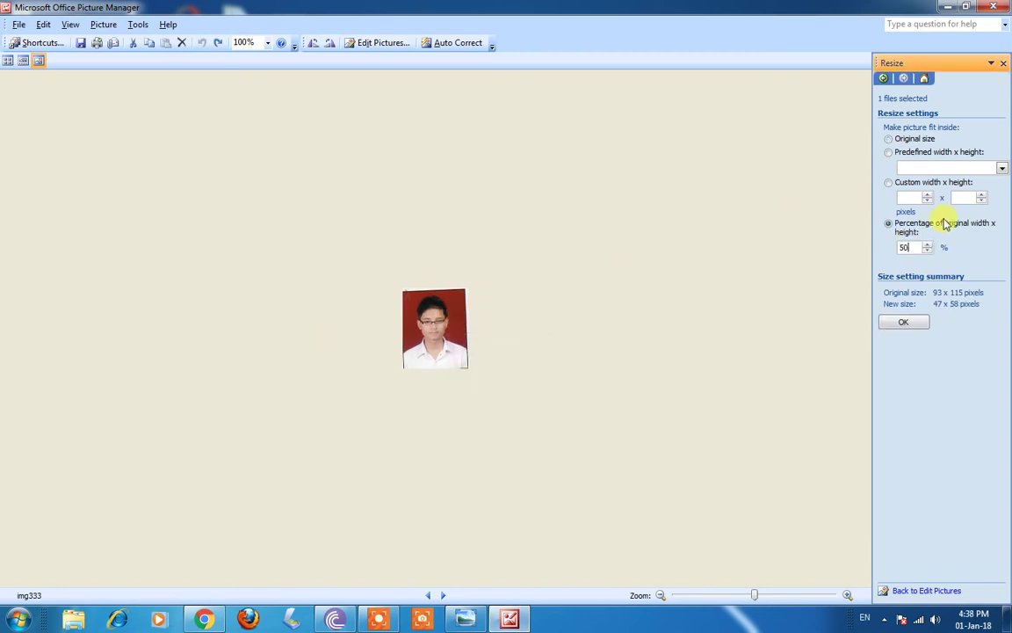
{"action": "left_click", "coordinate": [912, 323]}
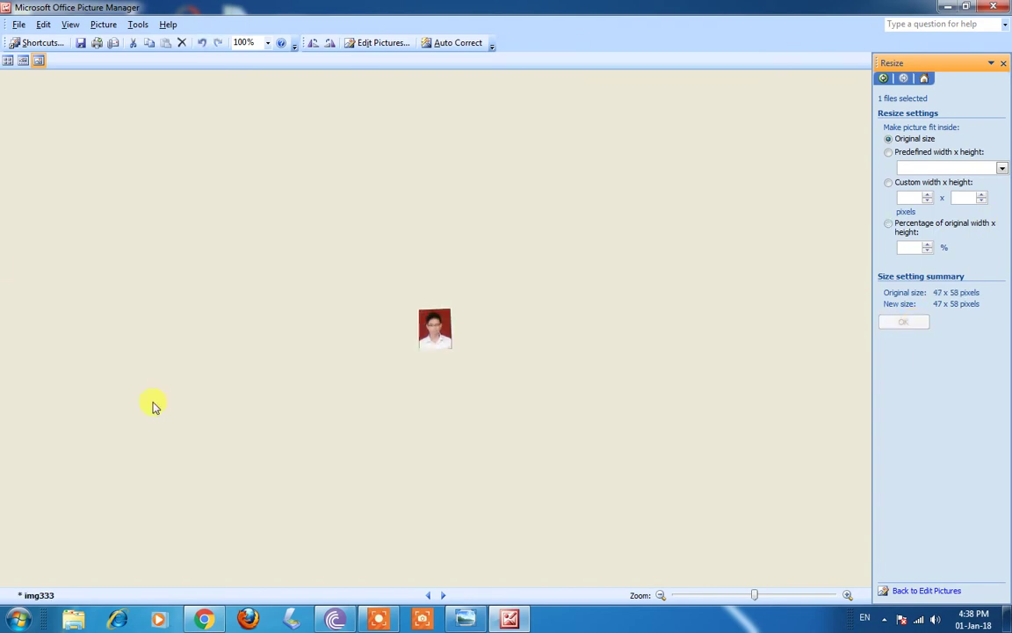
Step: Save the half-size photo to the Desktop as 'img333copy small'
{"action": "left_click", "coordinate": [19, 24]}
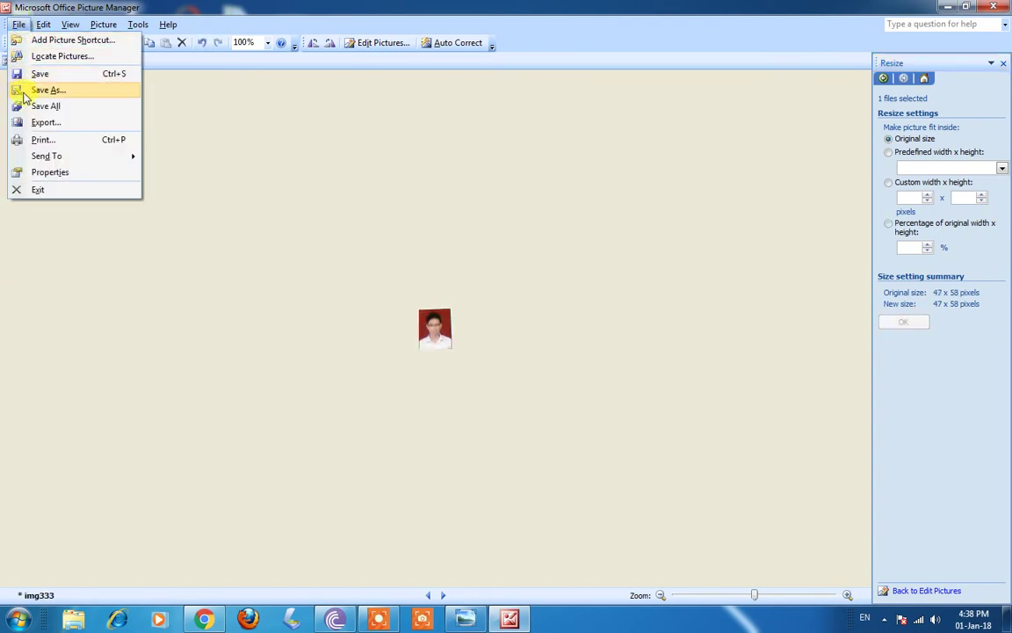
{"action": "left_click", "coordinate": [29, 89]}
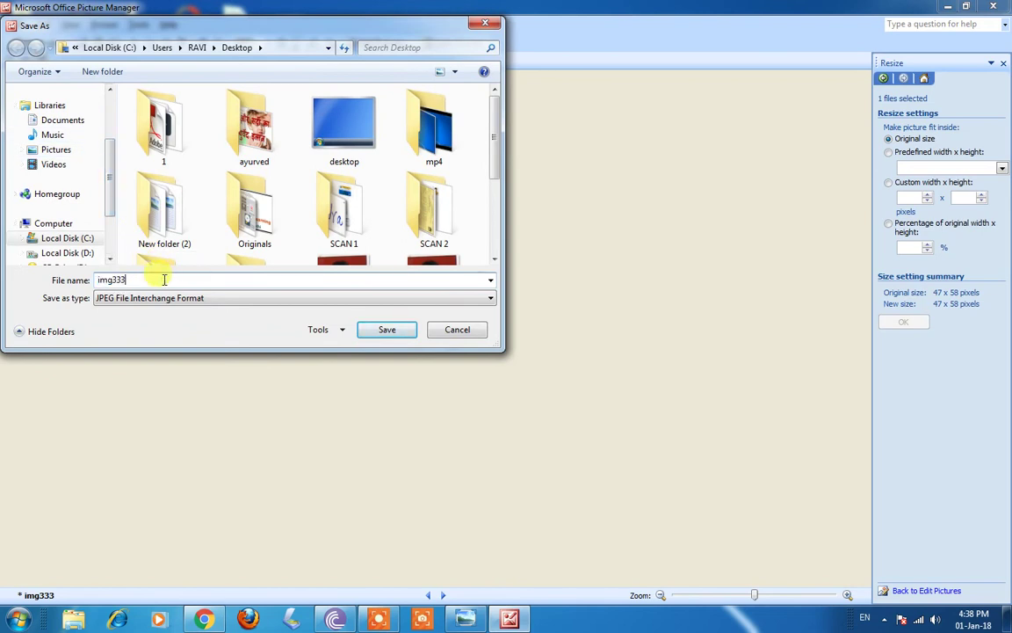
{"action": "type", "text": "copy small"}
{"action": "left_click", "coordinate": [385, 331]}
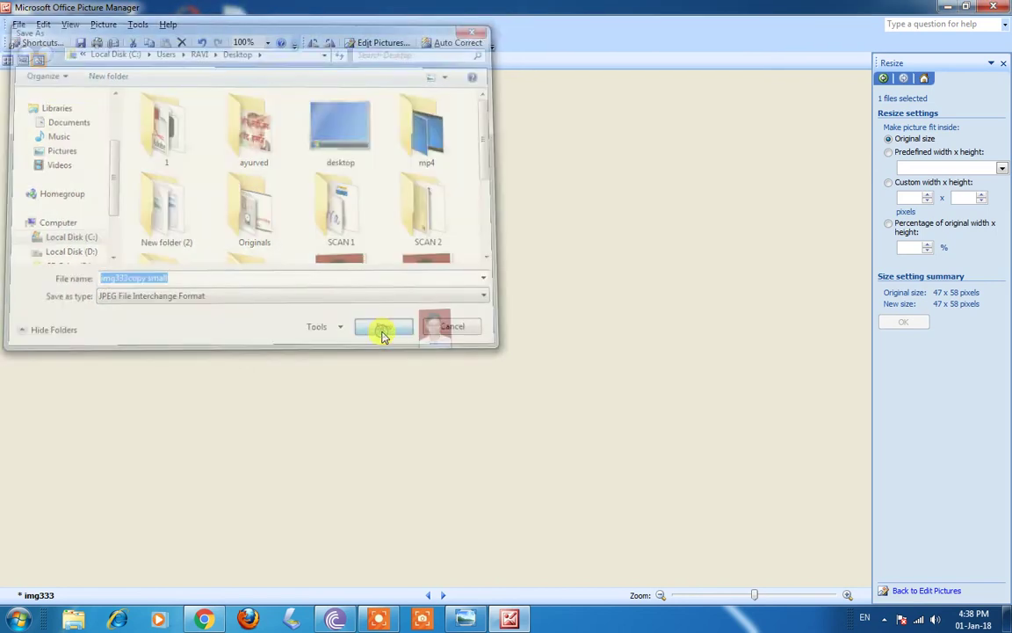
Step: Undo the resize, refresh the desktop, and view img333copy small's 10.1 KB properties
{"action": "key", "text": "ctrl+z"}
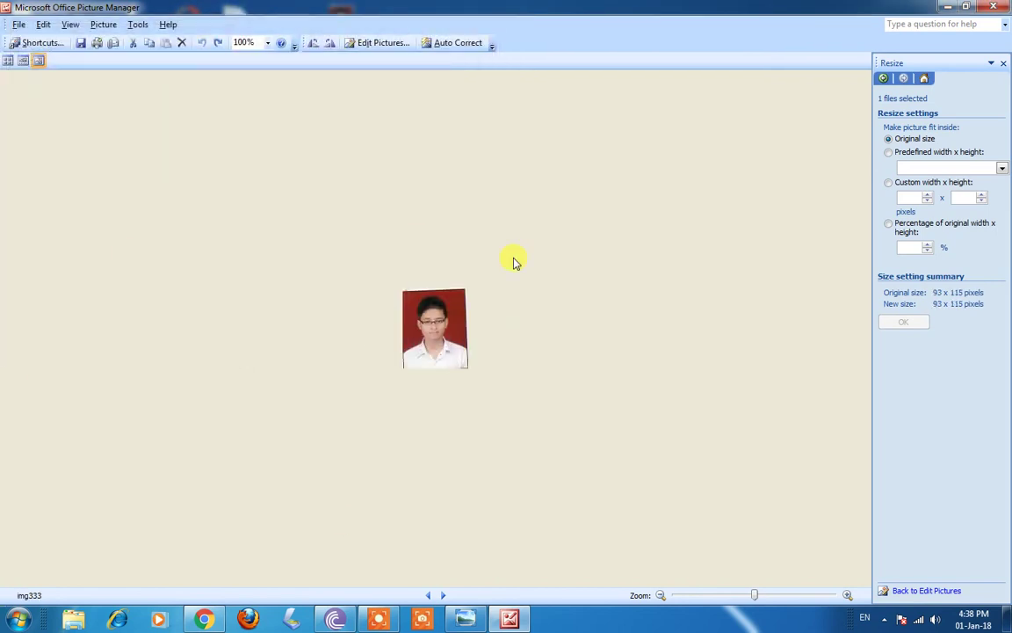
{"action": "left_click", "coordinate": [947, 7]}
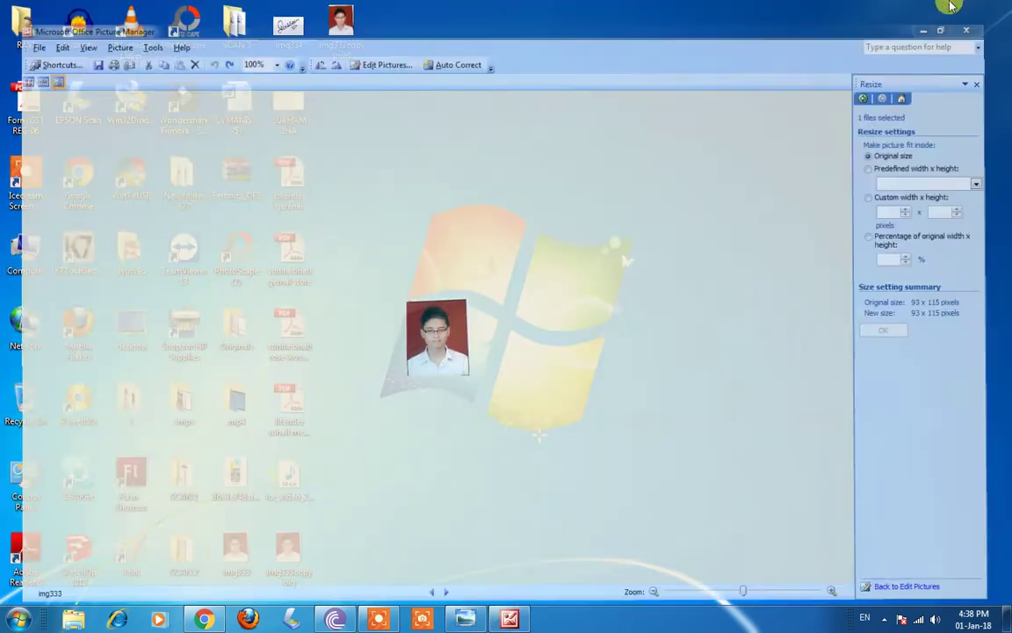
{"action": "right_click", "coordinate": [404, 145]}
{"action": "left_click", "coordinate": [423, 182]}
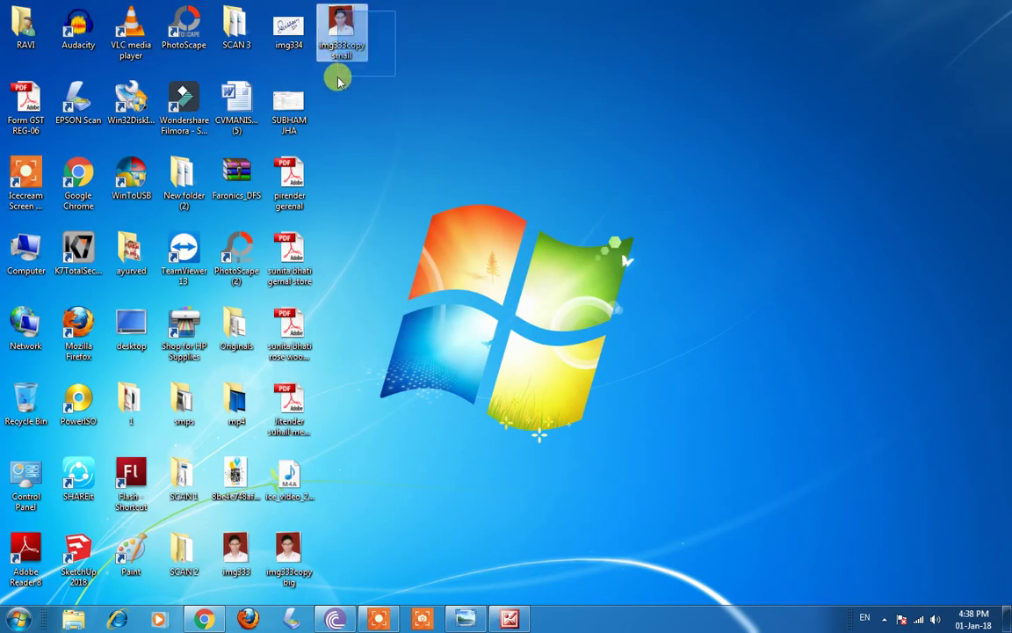
{"action": "right_click", "coordinate": [350, 22]}
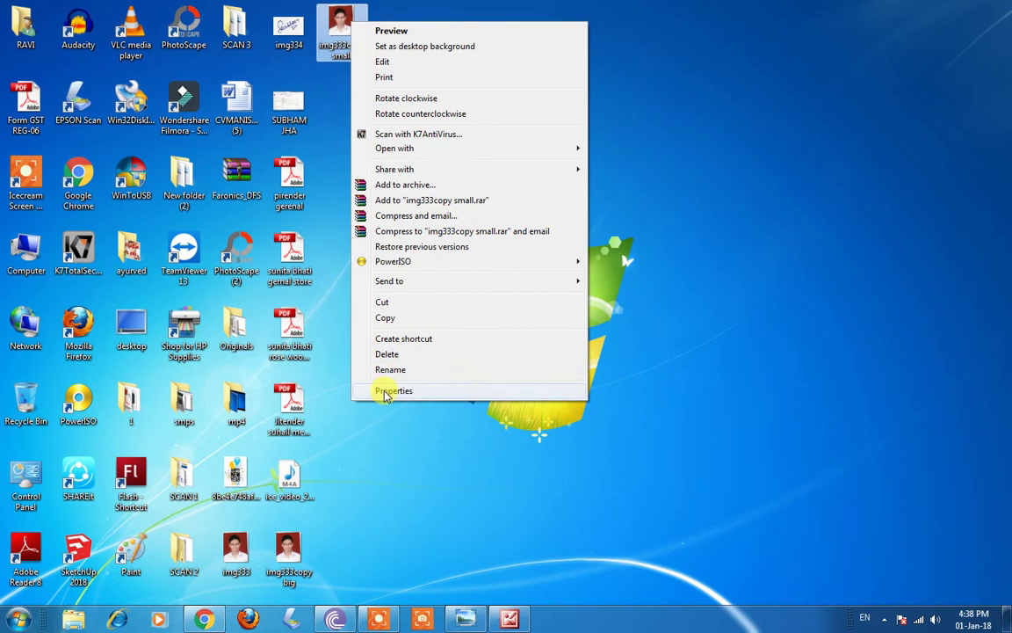
{"action": "left_click", "coordinate": [391, 389]}
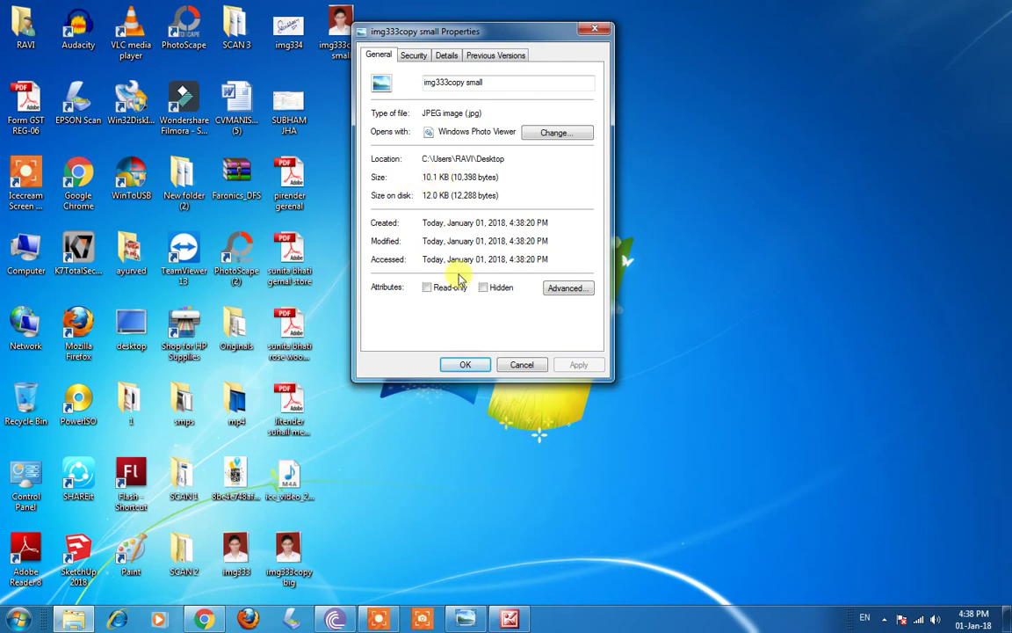
Step: Check the original img333 is 11.8 KB and bring Picture Manager back
{"action": "left_click", "coordinate": [528, 367]}
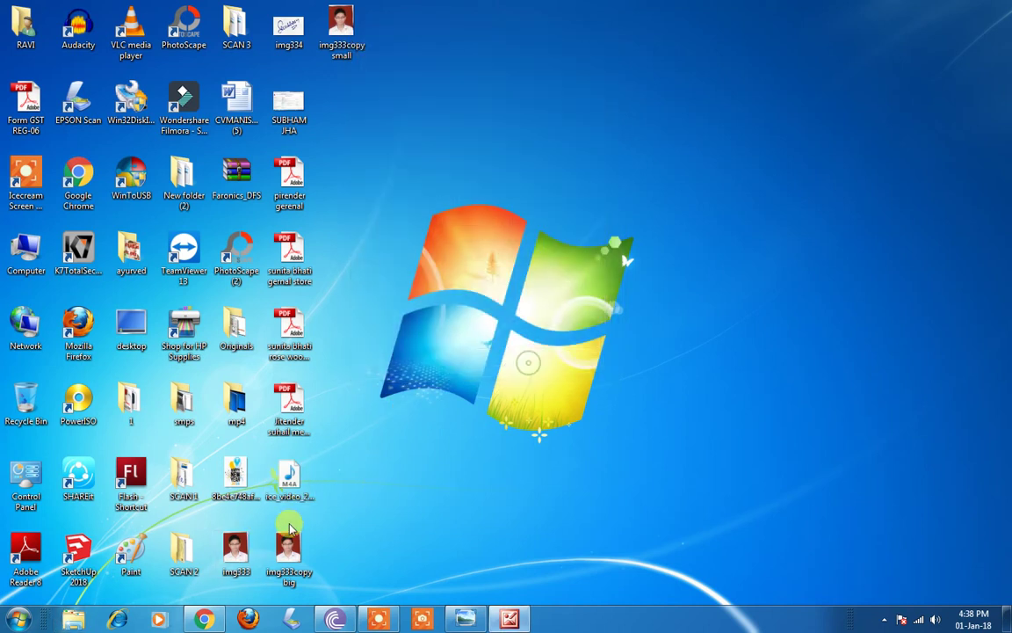
{"action": "right_click", "coordinate": [241, 537]}
{"action": "left_click", "coordinate": [282, 527]}
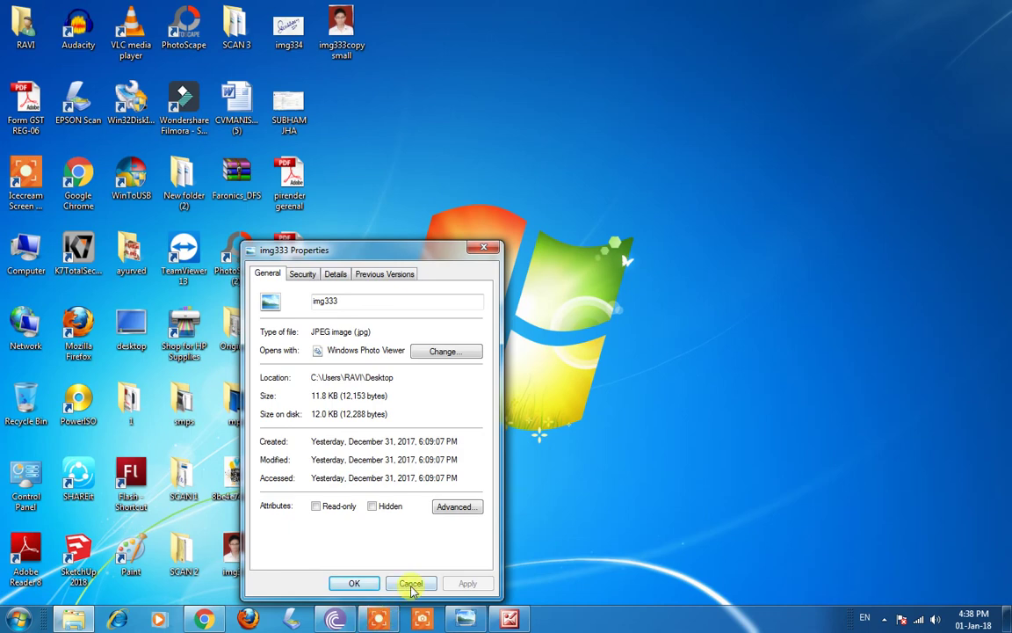
{"action": "left_click", "coordinate": [508, 619]}
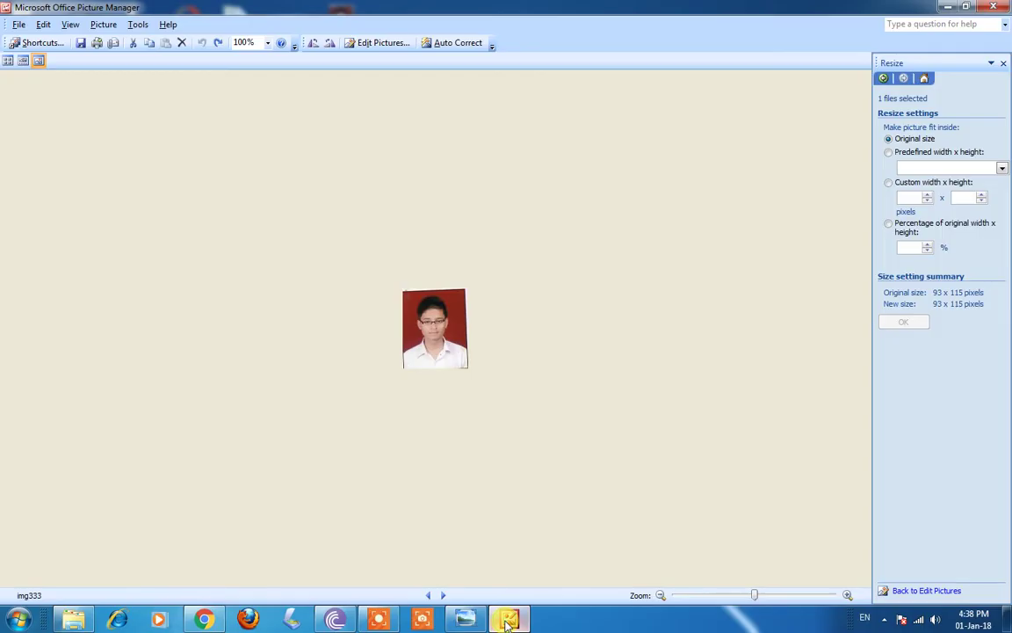
Step: Resize img333 to 70% of original, 65 x 81 pixels
{"action": "left_click", "coordinate": [921, 249]}
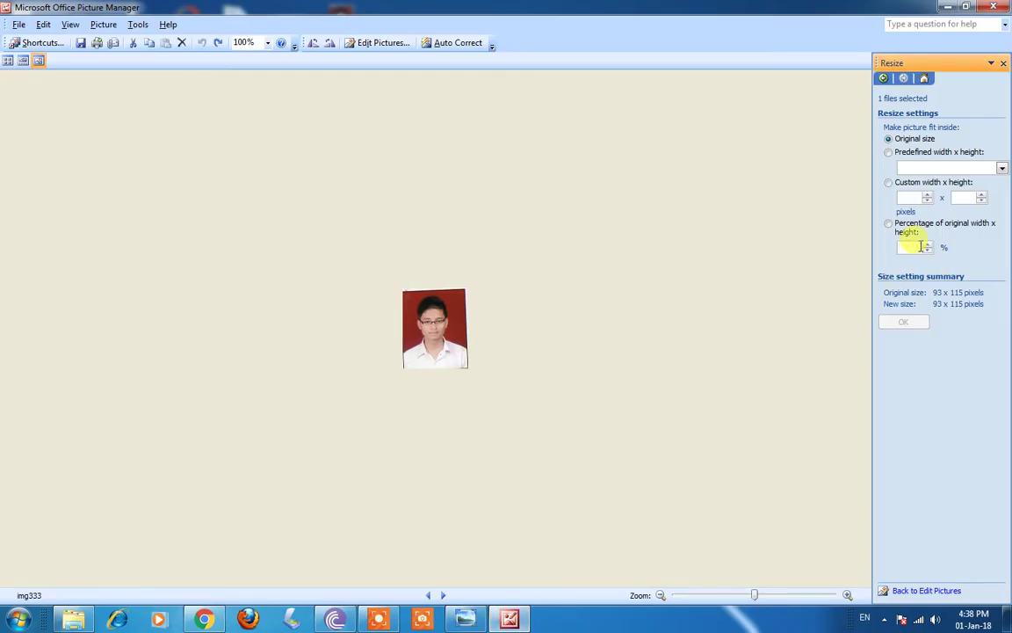
{"action": "type", "text": "70"}
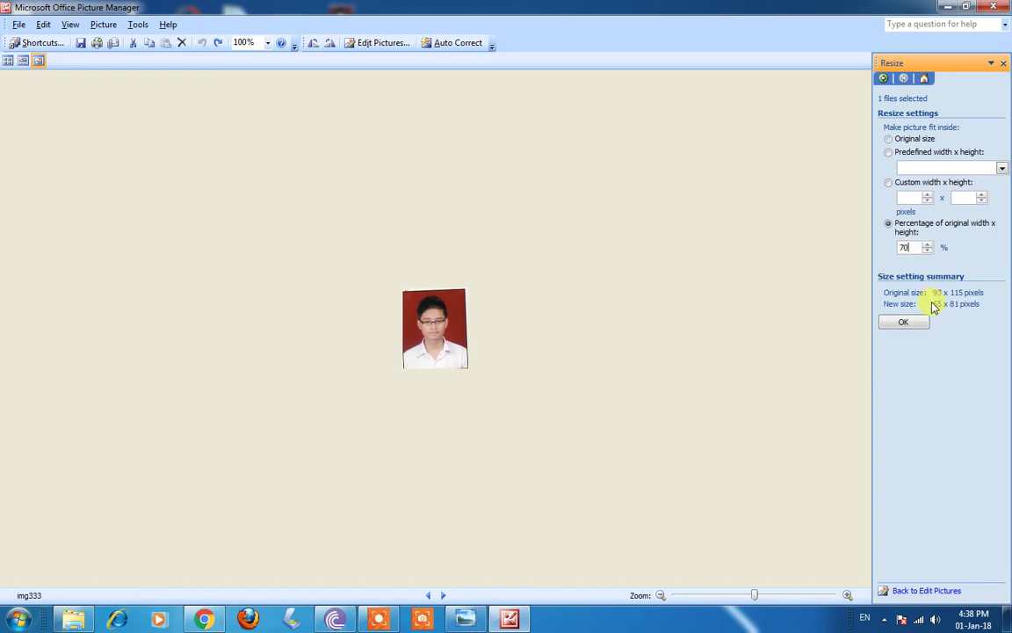
{"action": "left_click", "coordinate": [898, 324]}
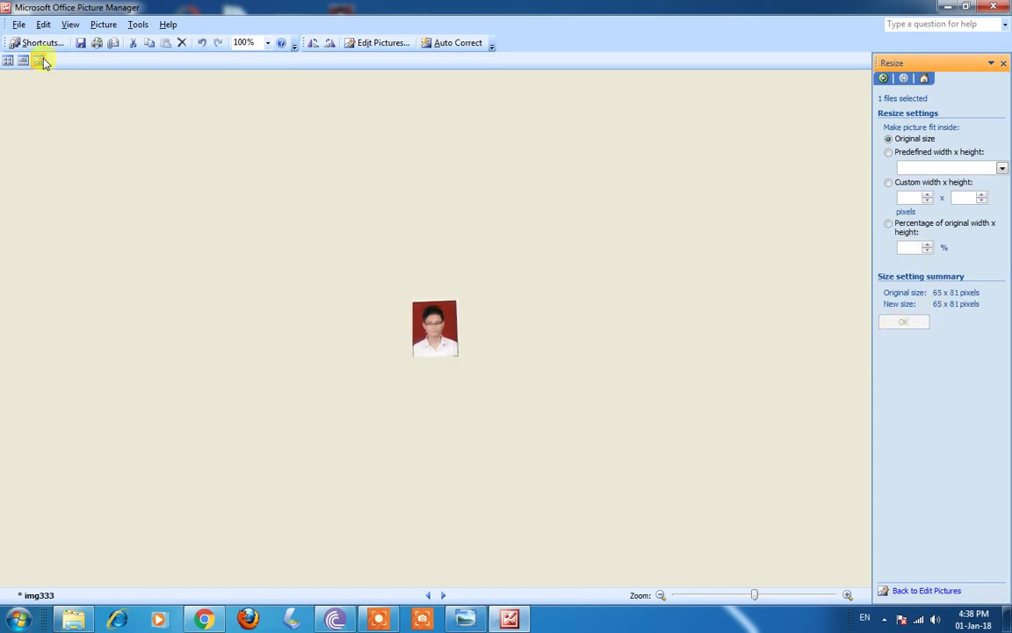
Step: Save the 70% photo over the existing img333copy small, confirming replacement
{"action": "left_click", "coordinate": [18, 26]}
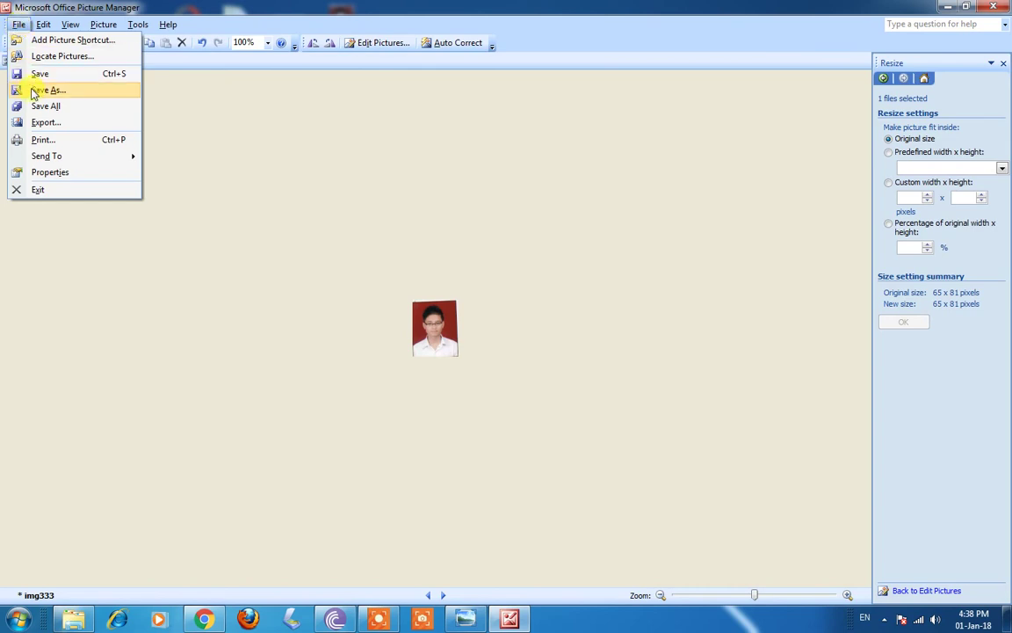
{"action": "left_click", "coordinate": [40, 90]}
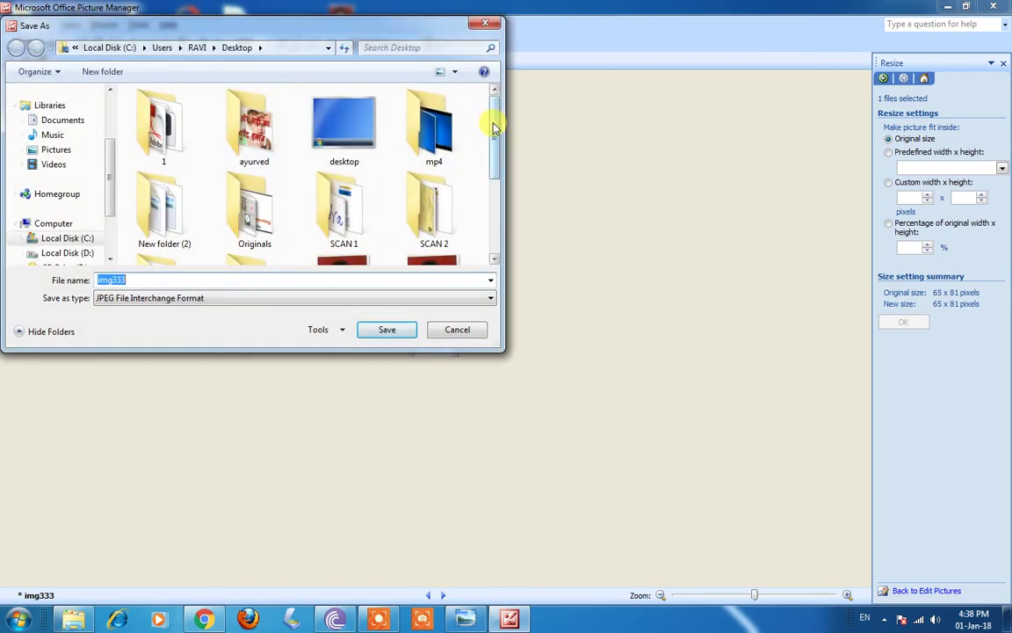
{"action": "left_click_drag", "start_coordinate": [495, 130], "coordinate": [488, 215]}
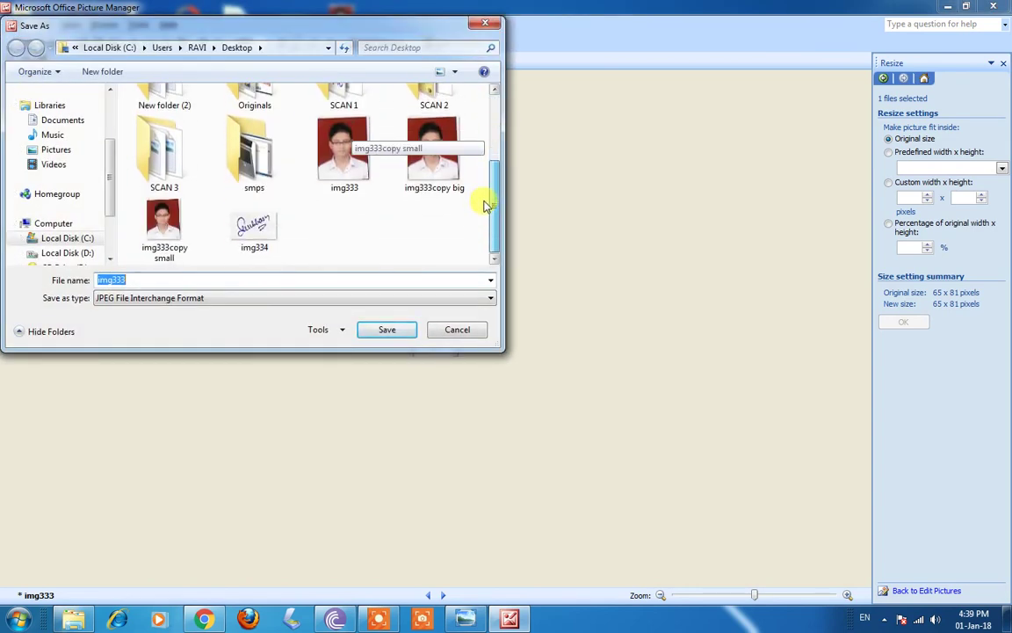
{"action": "left_click", "coordinate": [164, 224]}
{"action": "left_click", "coordinate": [388, 334]}
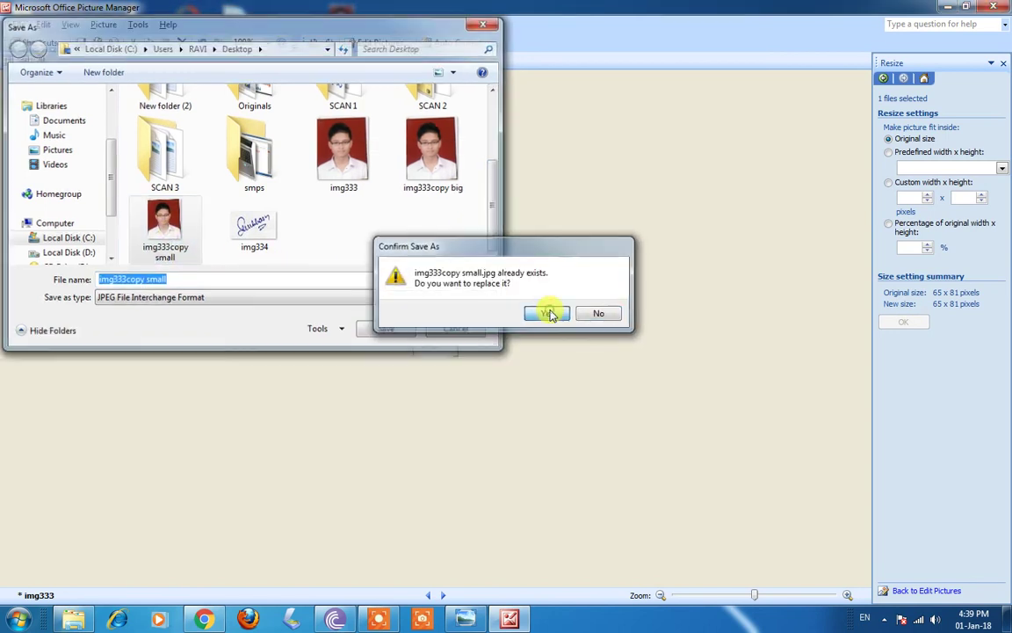
{"action": "left_click", "coordinate": [551, 314]}
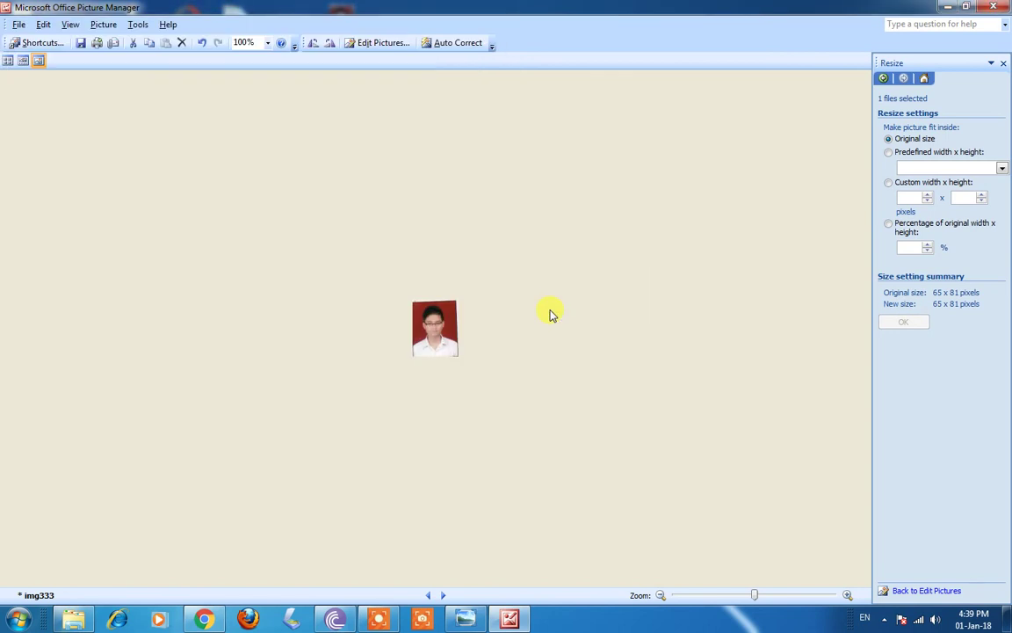
Step: Minimize Picture Manager, close the old img333 Properties window and refresh the desktop
{"action": "left_click", "coordinate": [999, 7]}
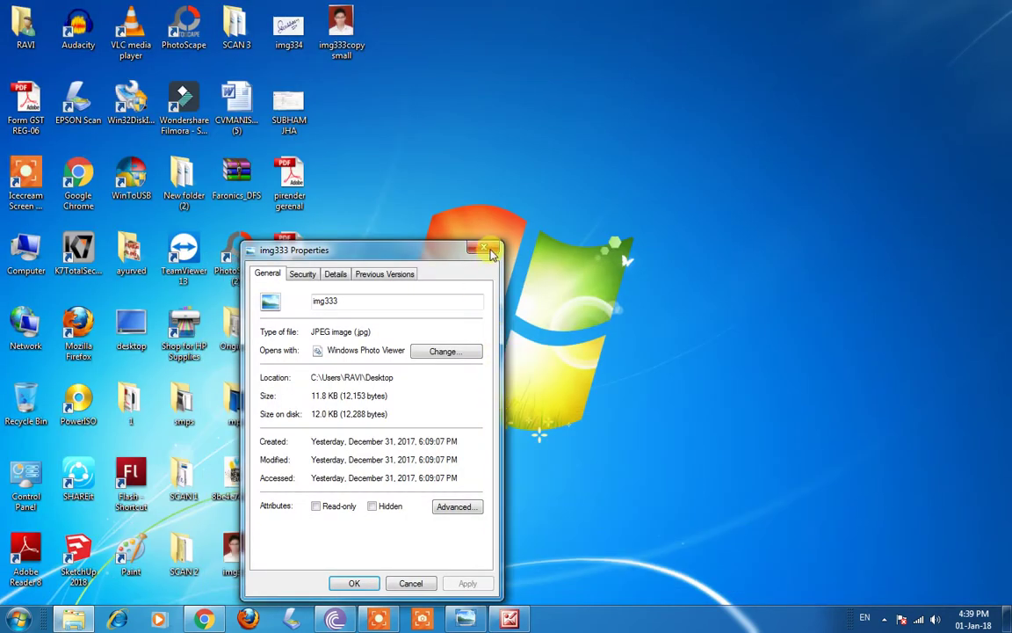
{"action": "left_click", "coordinate": [493, 252]}
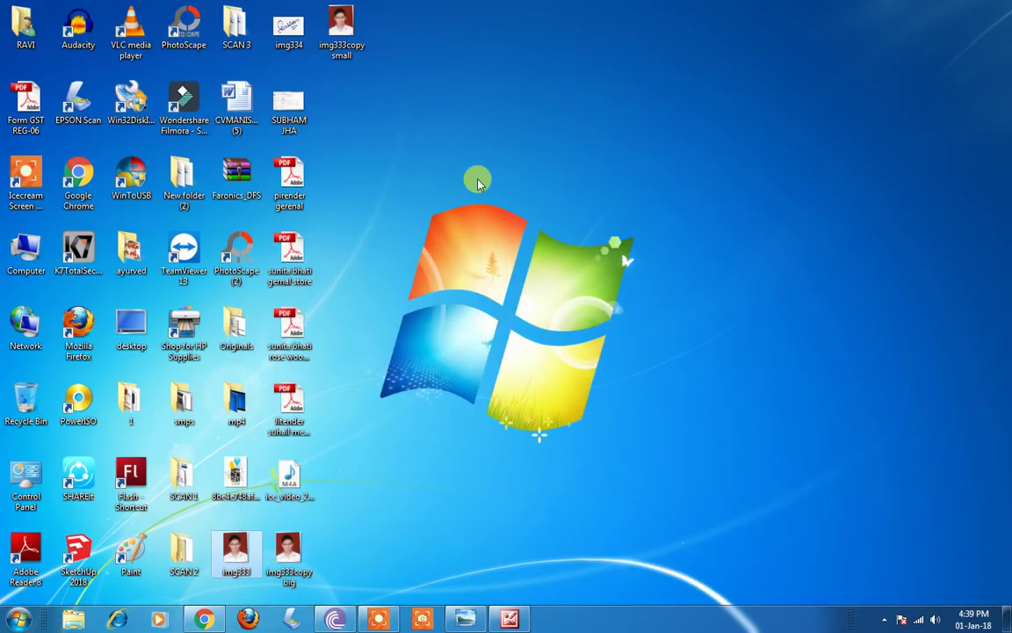
{"action": "right_click", "coordinate": [475, 181]}
{"action": "left_click", "coordinate": [511, 221]}
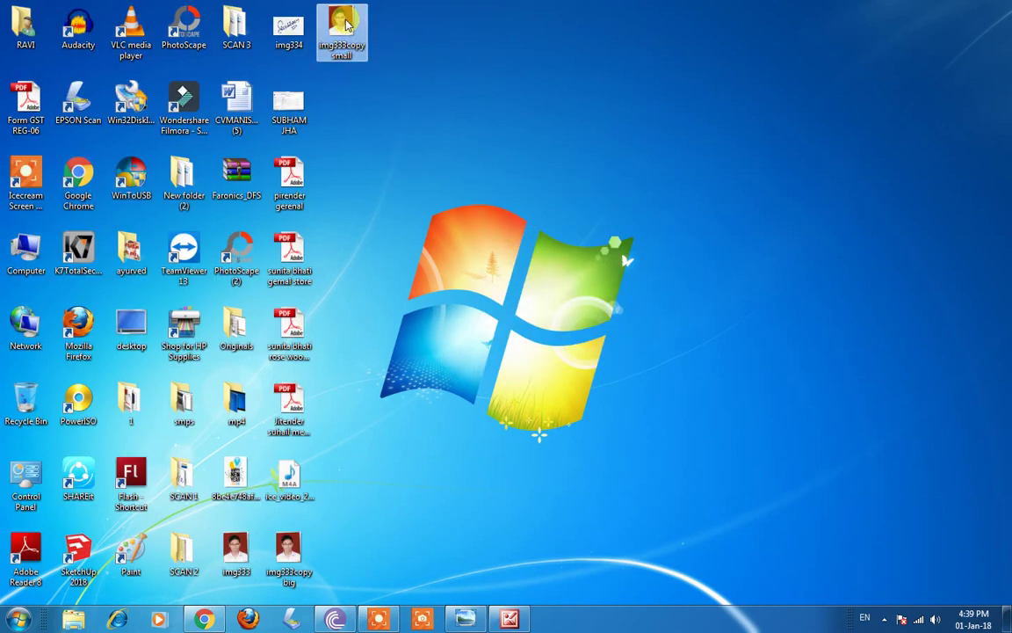
Step: Check that img333copy small is now 10.6 KB, then return to Picture Manager
{"action": "right_click", "coordinate": [345, 21]}
{"action": "left_click", "coordinate": [415, 389]}
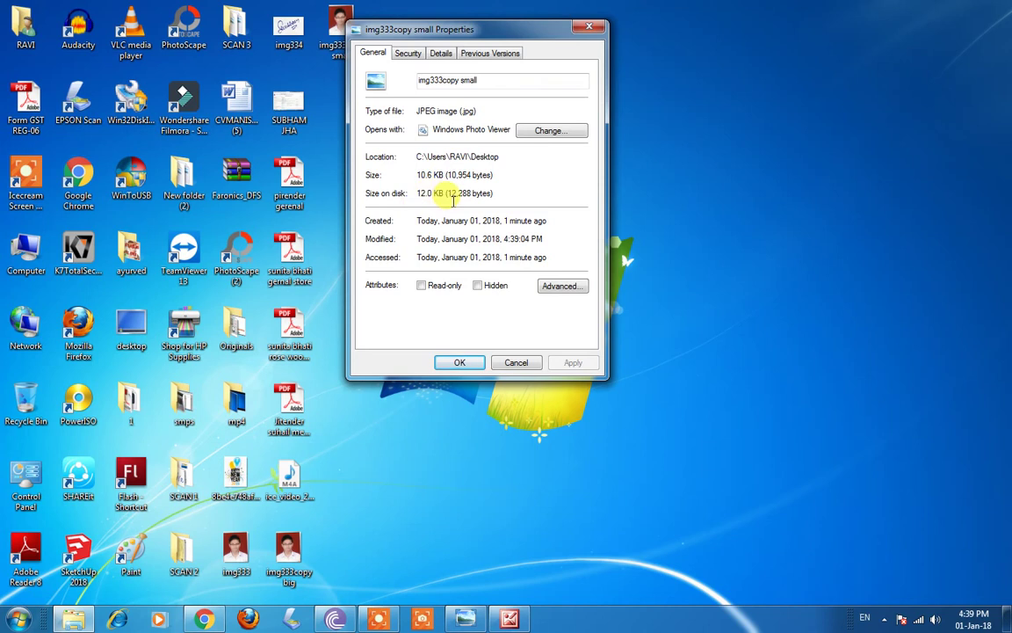
{"action": "left_click", "coordinate": [588, 30]}
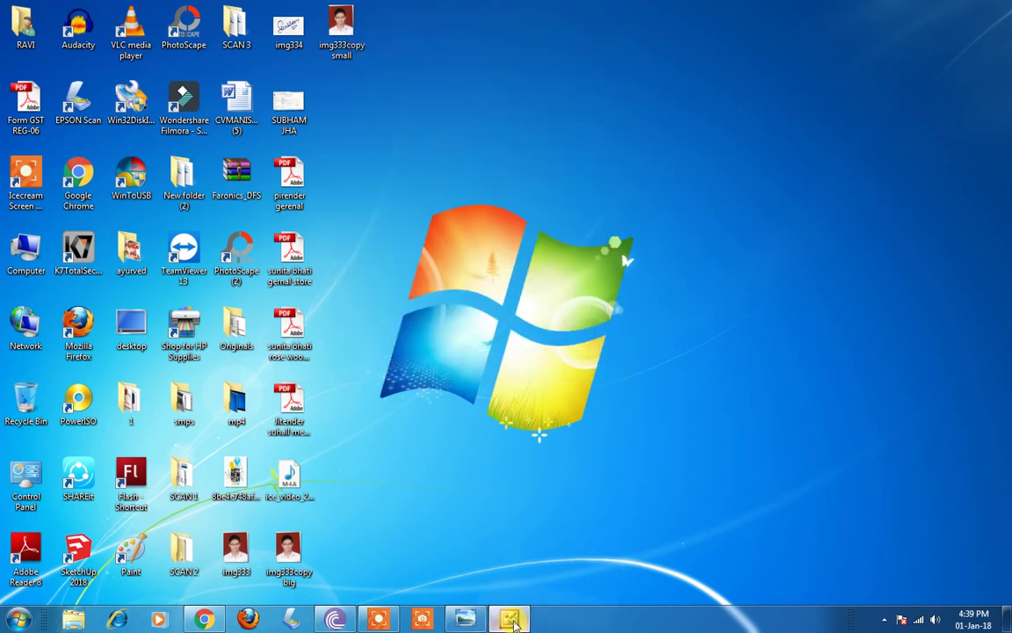
{"action": "left_click", "coordinate": [511, 621]}
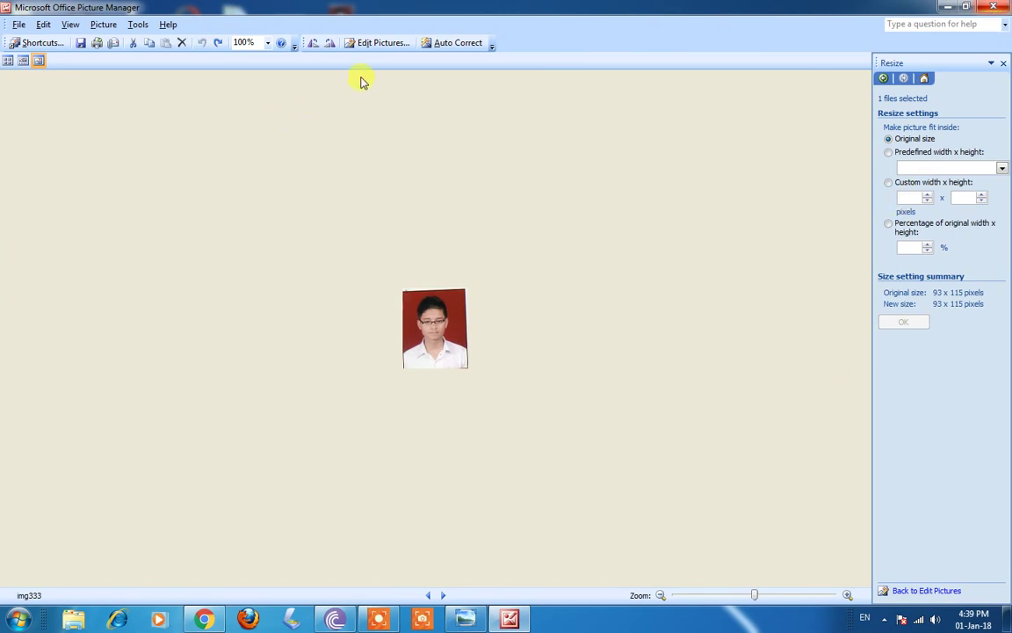
{"action": "left_click", "coordinate": [312, 44]}
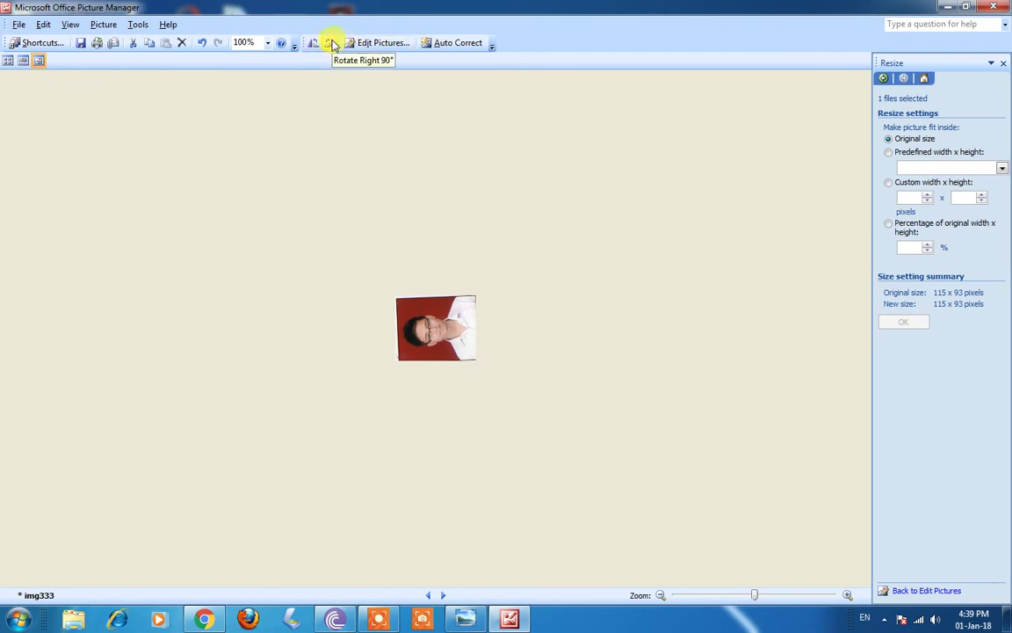
{"action": "left_click", "coordinate": [331, 44]}
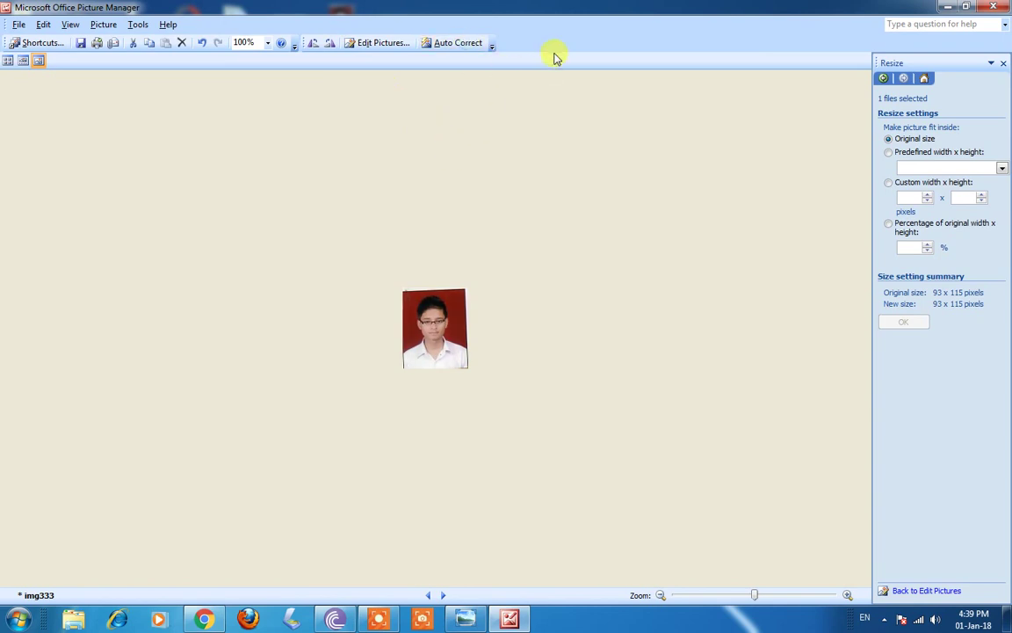
Step: Open the Color settings and lower the Amount and Saturation sliders
{"action": "left_click", "coordinate": [391, 45]}
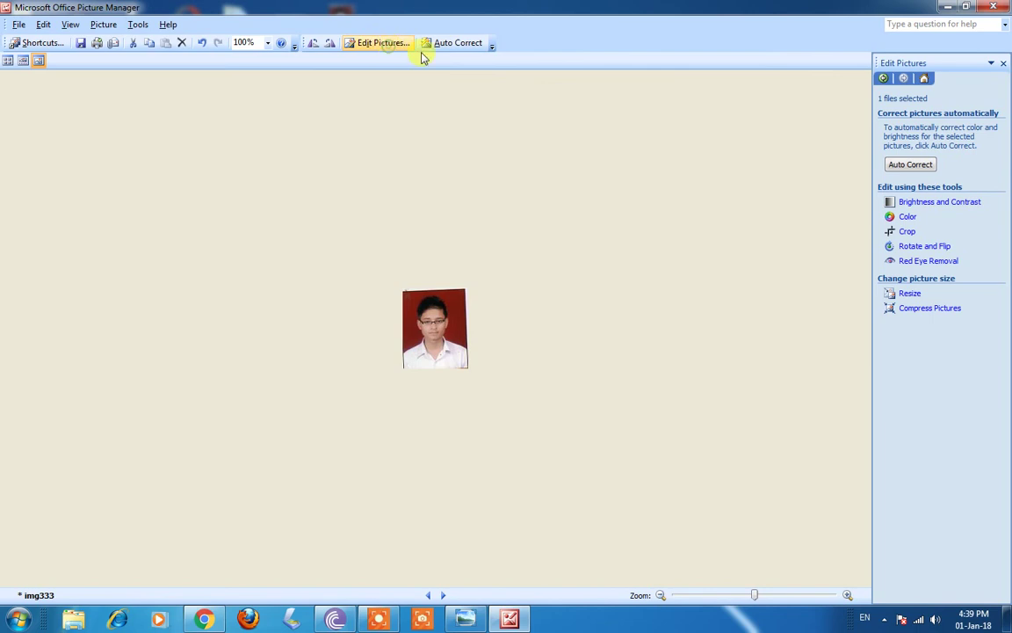
{"action": "left_click", "coordinate": [906, 217]}
{"action": "mouse_move", "coordinate": [924, 244]}
{"action": "left_mouse_down"}
{"action": "mouse_move", "coordinate": [904, 251]}
{"action": "mouse_move", "coordinate": [941, 250]}
{"action": "mouse_move", "coordinate": [899, 284]}
{"action": "mouse_move", "coordinate": [936, 285]}
{"action": "left_mouse_up"}
{"action": "left_click_drag", "start_coordinate": [914, 330], "coordinate": [935, 328]}
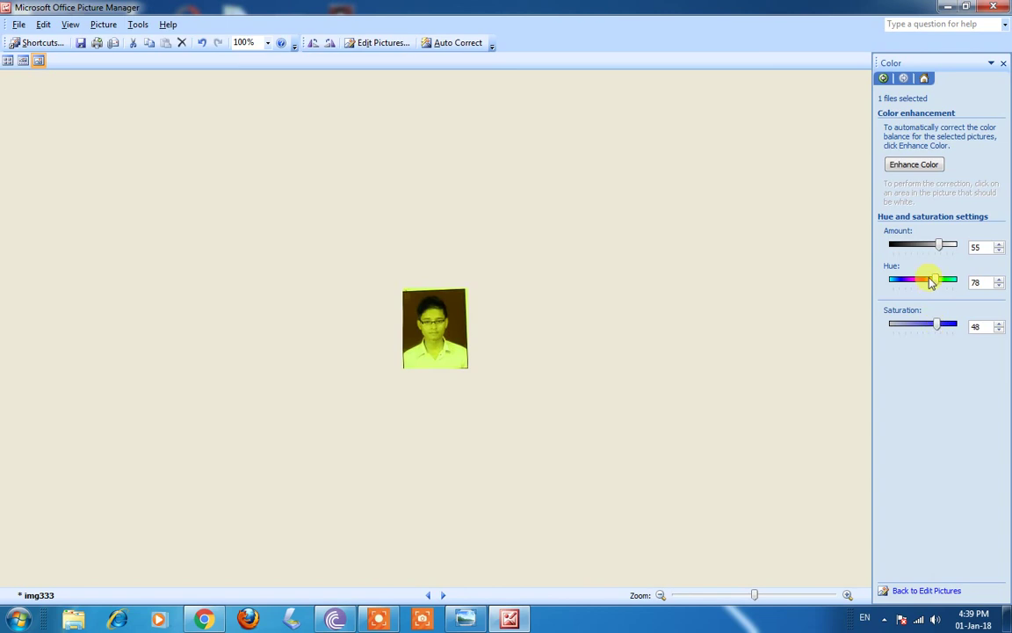
Step: Try hue and heavy desaturation changes, then undo them to restore original colours
{"action": "left_click_drag", "start_coordinate": [936, 282], "coordinate": [925, 282]}
{"action": "left_click_drag", "start_coordinate": [938, 244], "coordinate": [922, 245]}
{"action": "left_click_drag", "start_coordinate": [937, 324], "coordinate": [901, 331]}
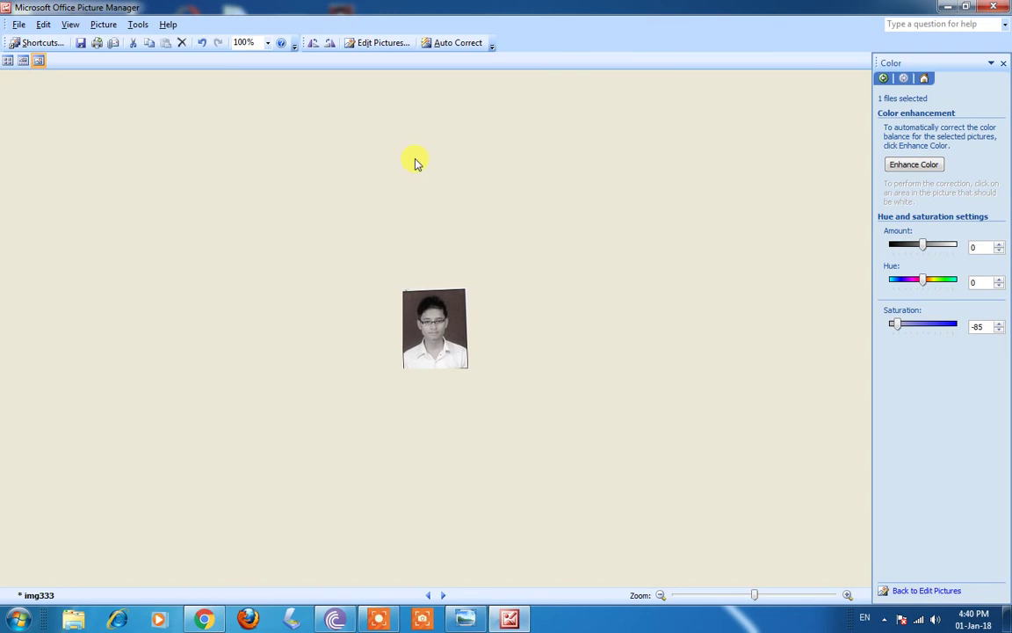
{"action": "key", "text": "ctrl+z"}
{"action": "key", "text": "ctrl+z"}
{"action": "key", "text": "ctrl+z"}
{"action": "key", "text": "ctrl+z"}
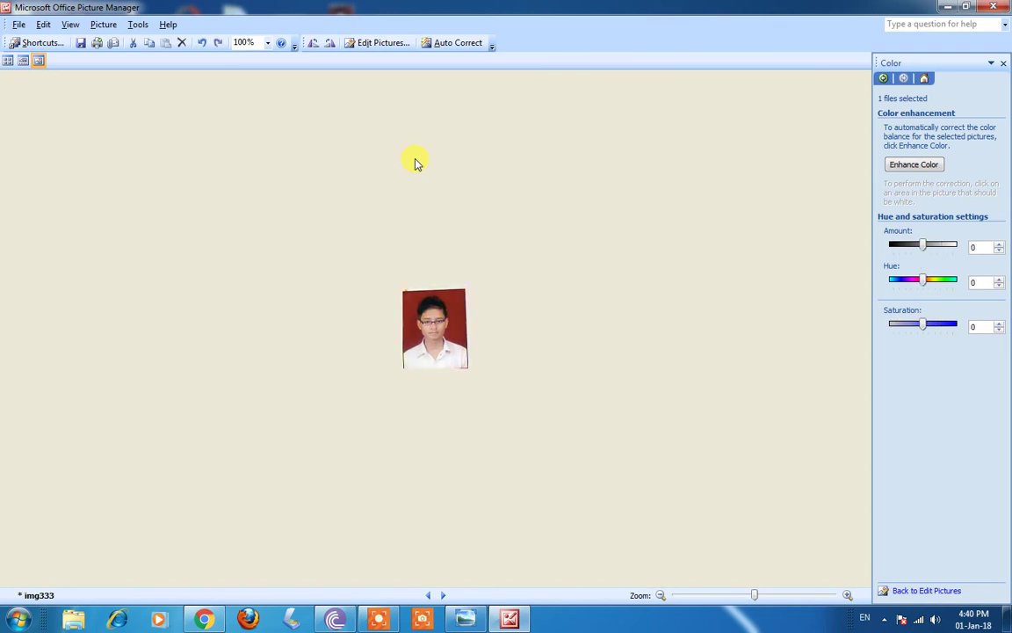
{"action": "key", "text": "ctrl+z"}
{"action": "key", "text": "ctrl+z"}
Step: Close Picture Manager, refresh the desktop and show the hidden notification-area icons
{"action": "left_click", "coordinate": [999, 7]}
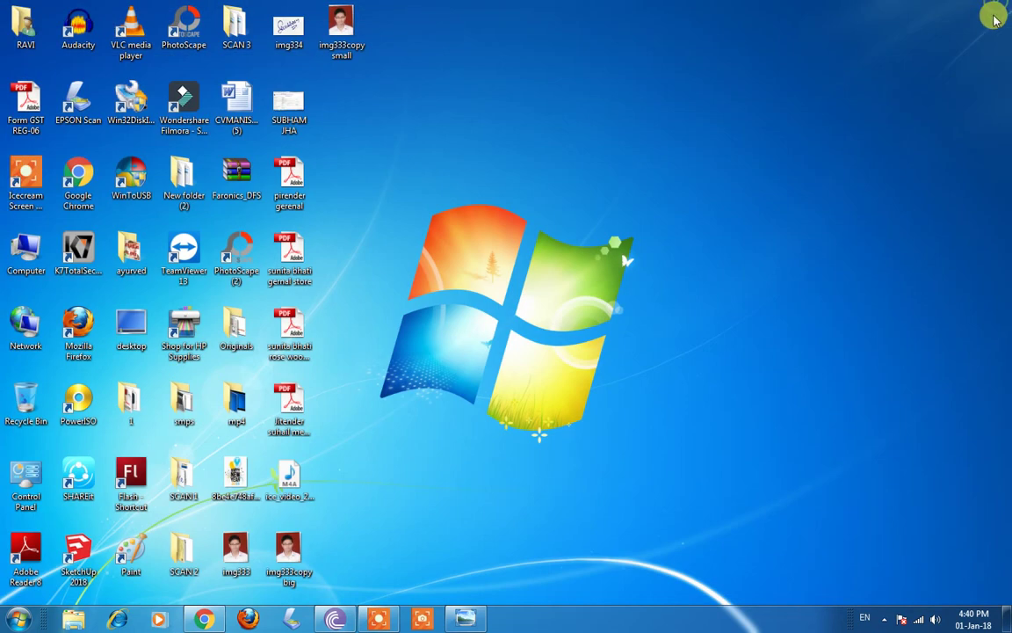
{"action": "right_click", "coordinate": [483, 91]}
{"action": "left_click", "coordinate": [519, 130]}
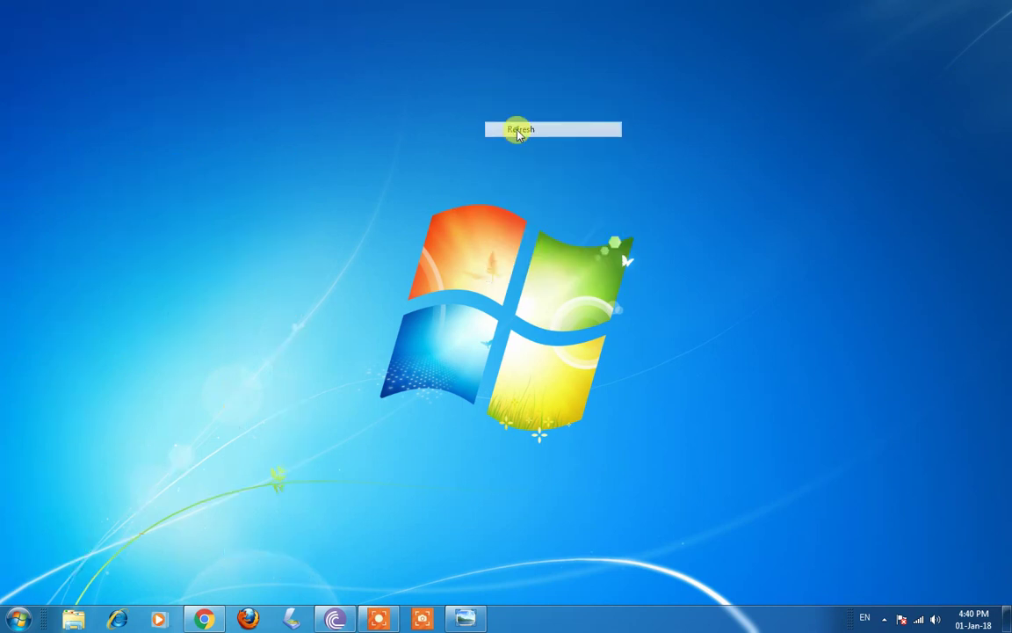
{"action": "left_click", "coordinate": [887, 619]}
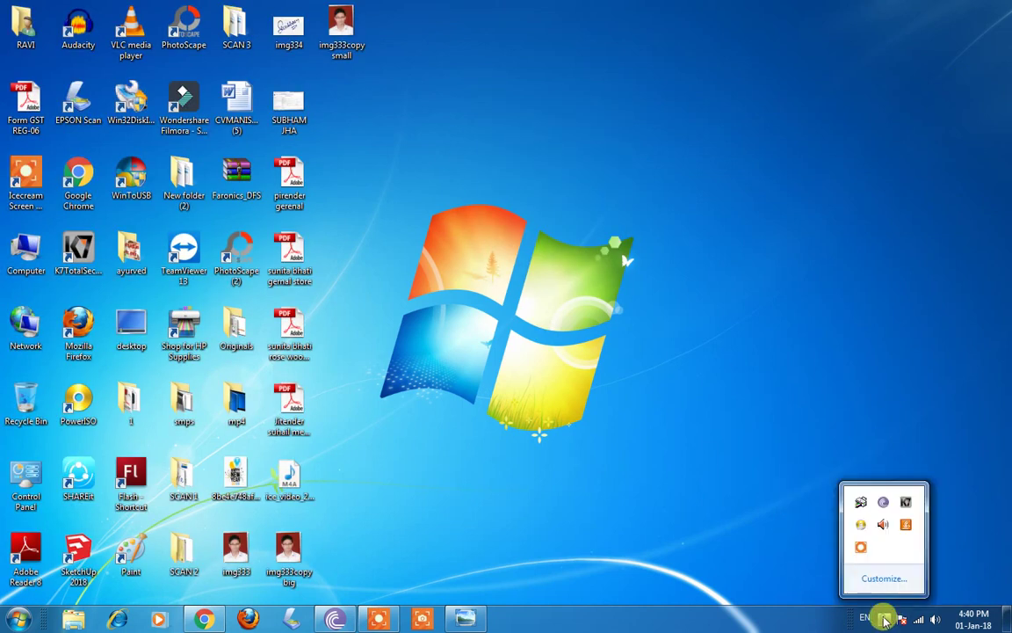